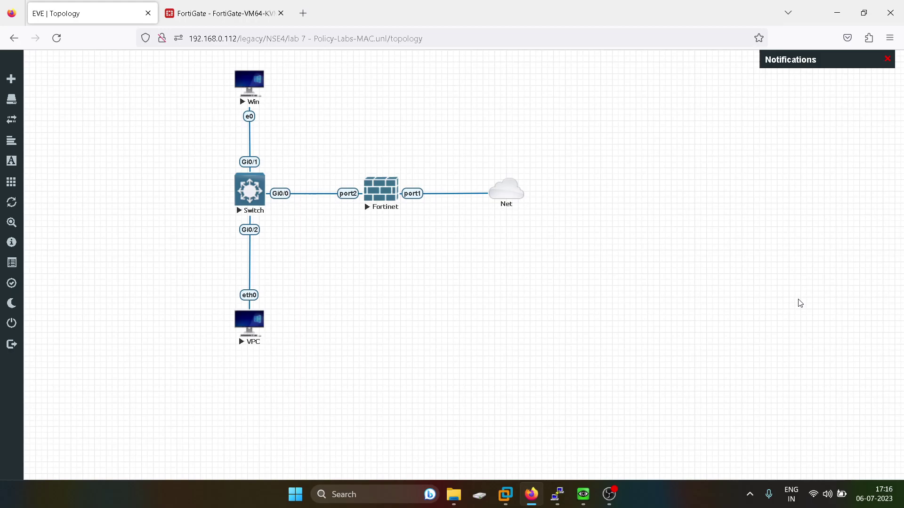
Step: Switch from the EVE-NG lab topology tab to the FortiGate dashboard tab
{"action": "left_click", "coordinate": [220, 13]}
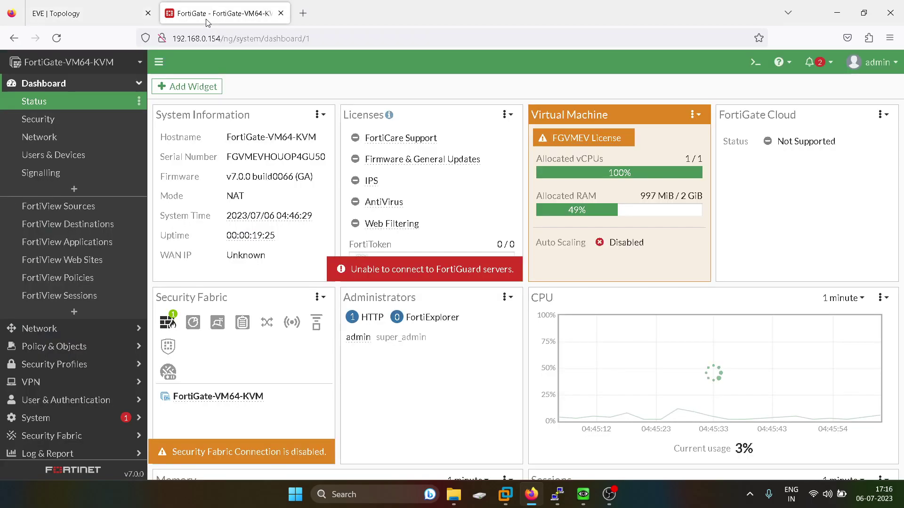
{"action": "left_click", "coordinate": [75, 18]}
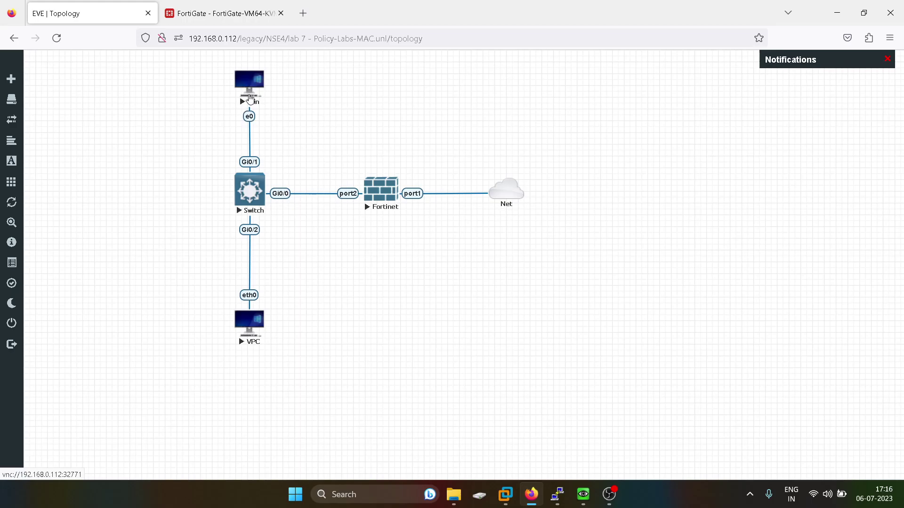
{"action": "left_click", "coordinate": [198, 10]}
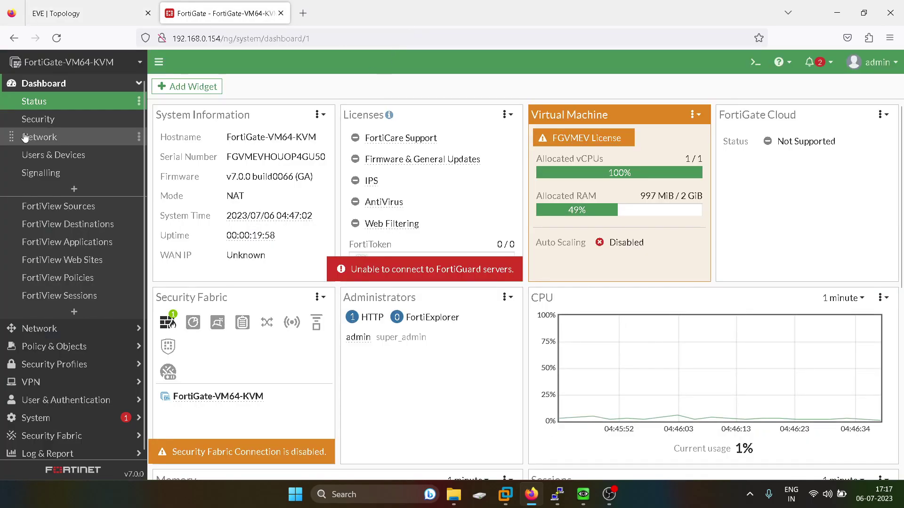
Step: Start a new address under Policy & Objects > Addresses and begin typing its name
{"action": "left_click", "coordinate": [78, 85]}
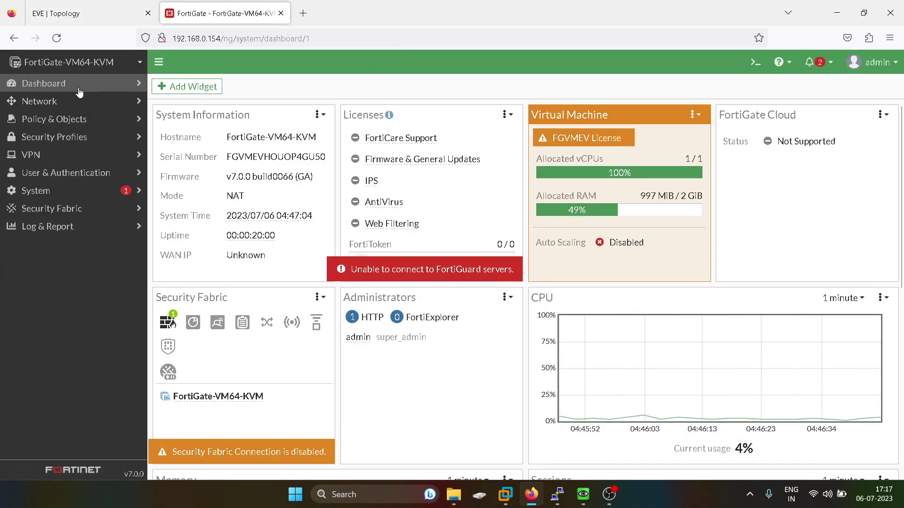
{"action": "left_click", "coordinate": [59, 120]}
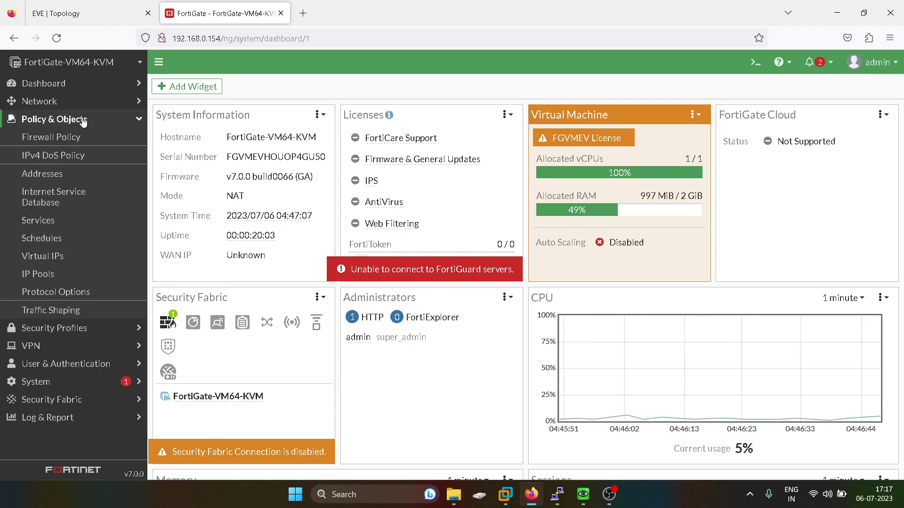
{"action": "left_click", "coordinate": [54, 177]}
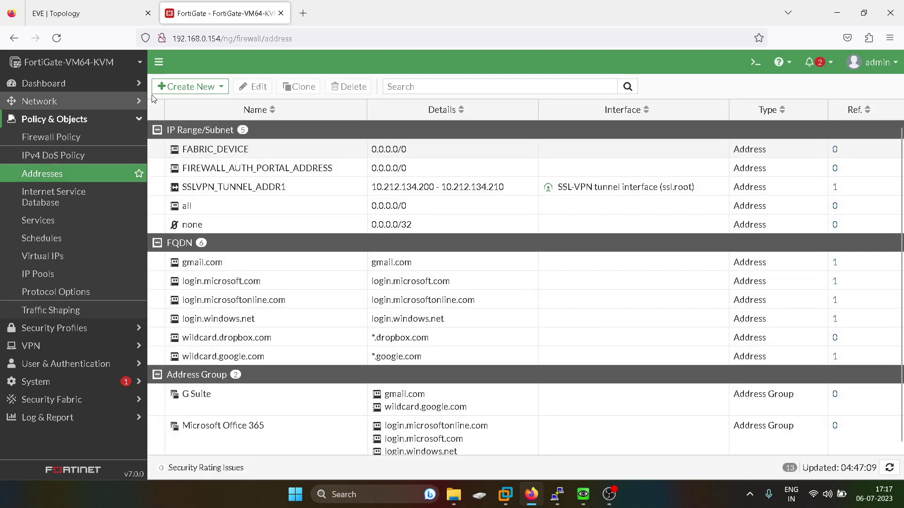
{"action": "left_click", "coordinate": [173, 86]}
{"action": "left_click", "coordinate": [190, 106]}
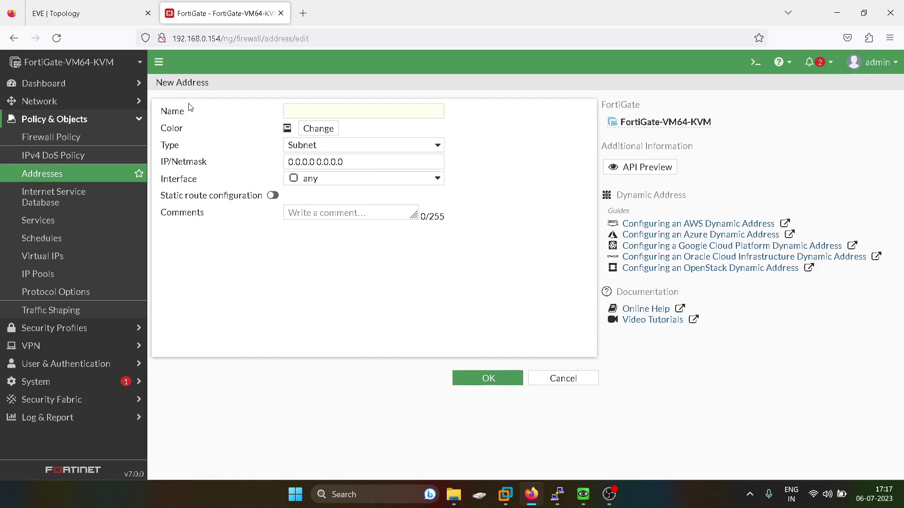
{"action": "left_click", "coordinate": [300, 109]}
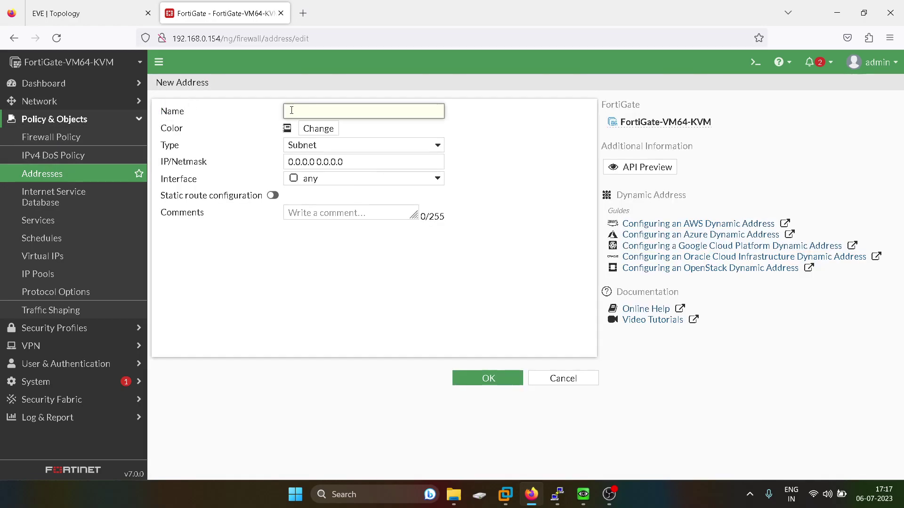
{"action": "type", "text": "Windows"}
{"action": "left_click", "coordinate": [71, 4]}
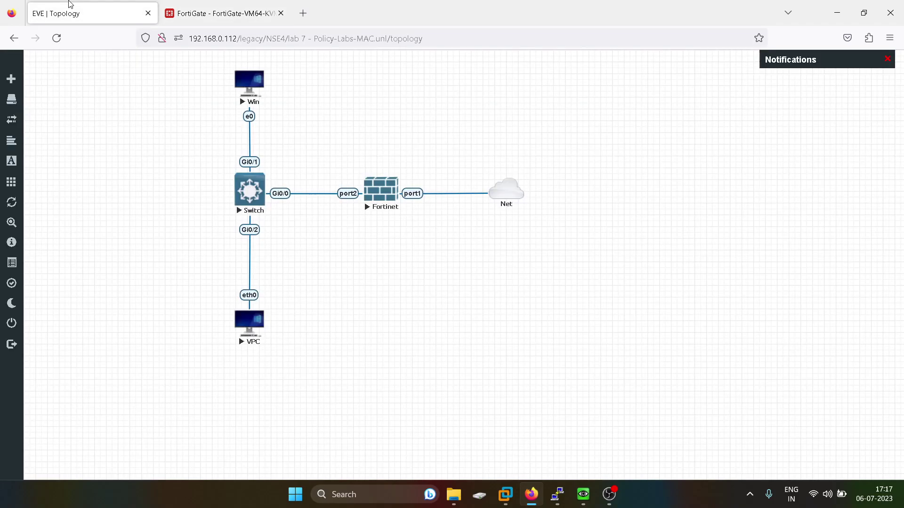
{"action": "mouse_move", "coordinate": [583, 494]}
{"action": "left_click", "coordinate": [580, 452]}
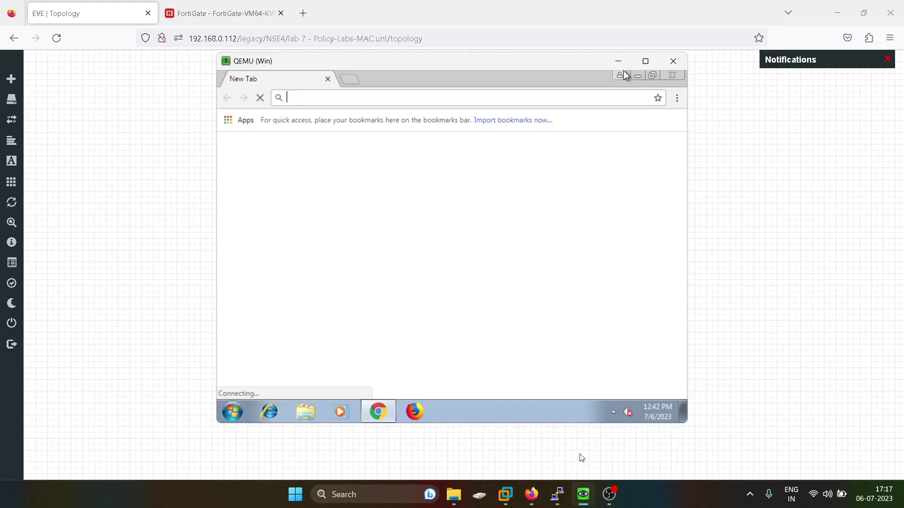
{"action": "left_click", "coordinate": [234, 415]}
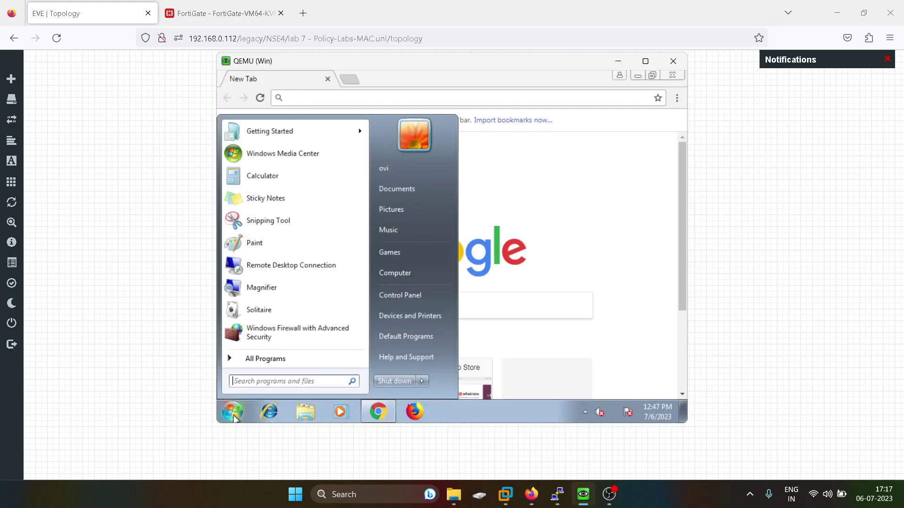
{"action": "type", "text": "cmd"}
{"action": "key", "text": "Return"}
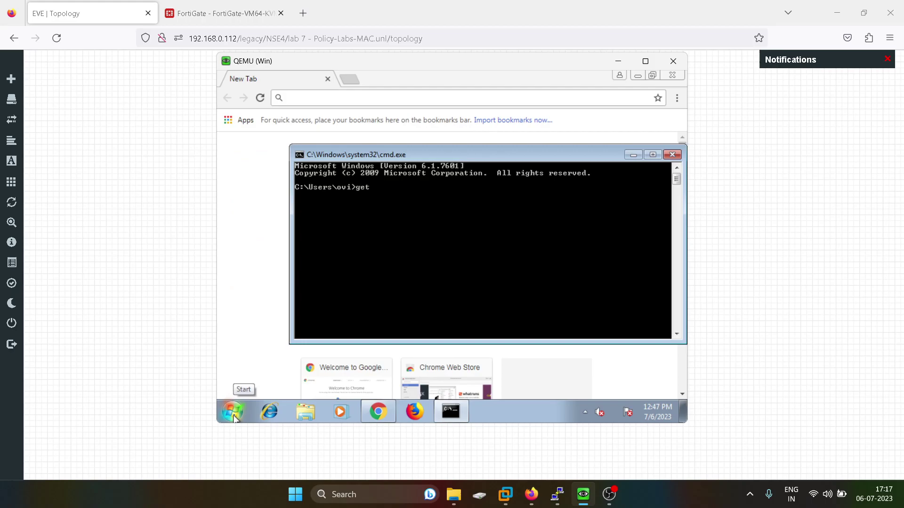
{"action": "type", "text": "getmac"}
{"action": "key", "text": "Return"}
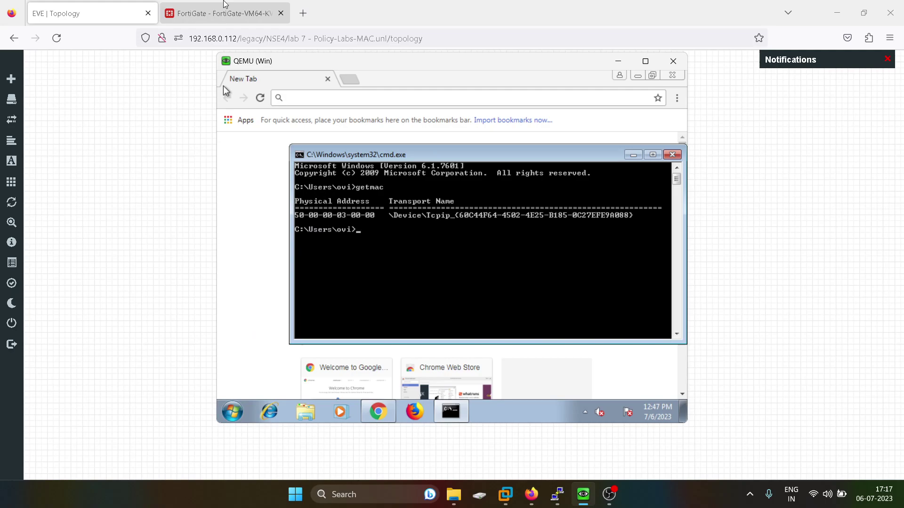
Step: Set the address type to Device (MAC Address) and enter MAC 50:00:00:03:00:00
{"action": "left_click", "coordinate": [221, 13]}
{"action": "left_click", "coordinate": [314, 147]}
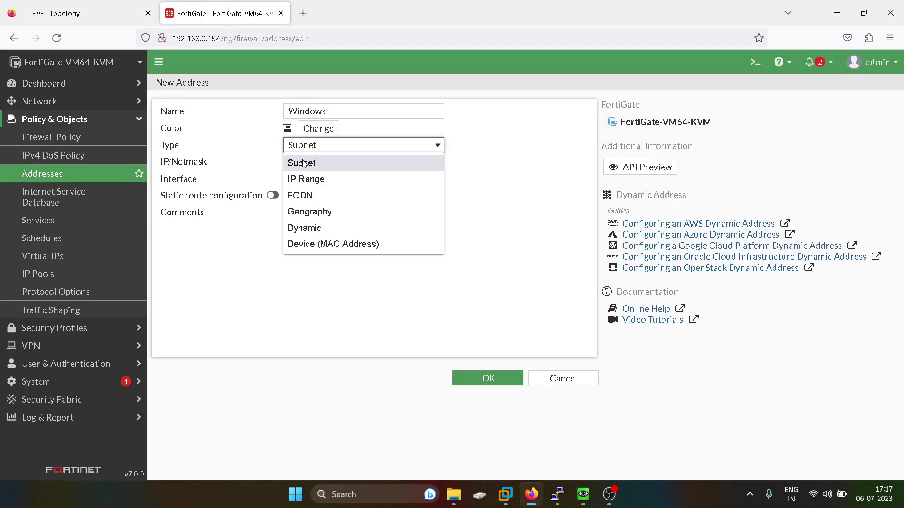
{"action": "left_click", "coordinate": [320, 245]}
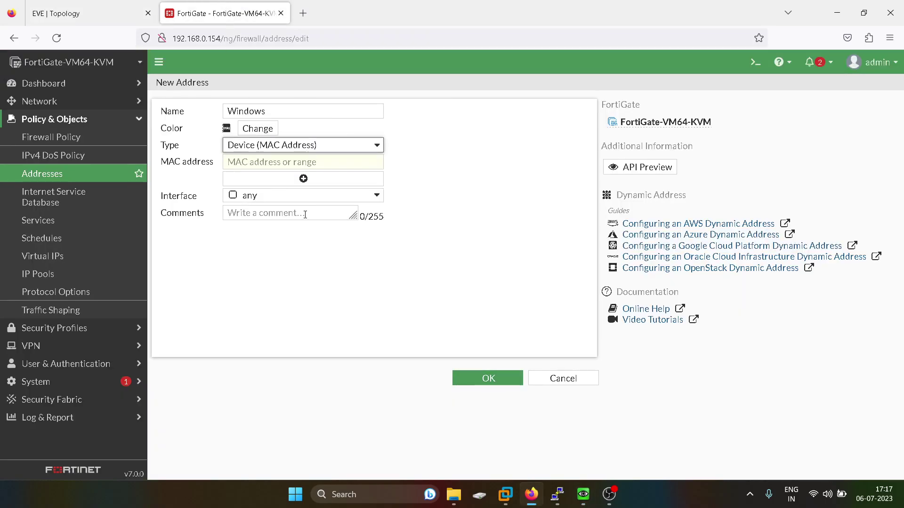
{"action": "left_click", "coordinate": [252, 156]}
{"action": "type", "text": "50:00:00:003:"}
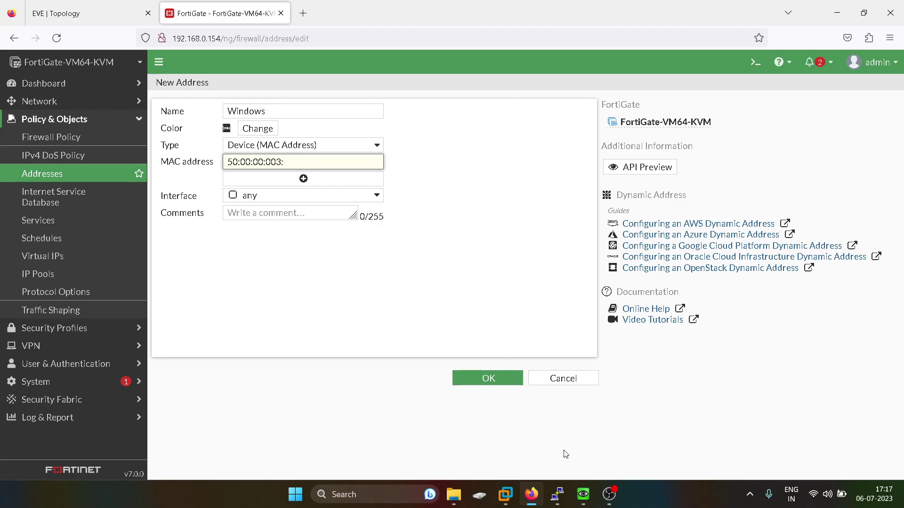
{"action": "left_click", "coordinate": [583, 503]}
{"action": "left_click", "coordinate": [583, 503]}
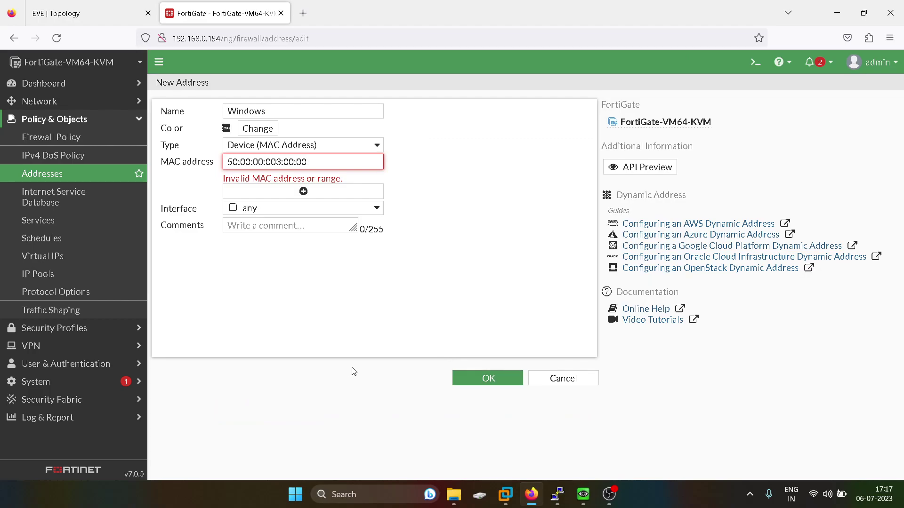
{"action": "left_click", "coordinate": [583, 499]}
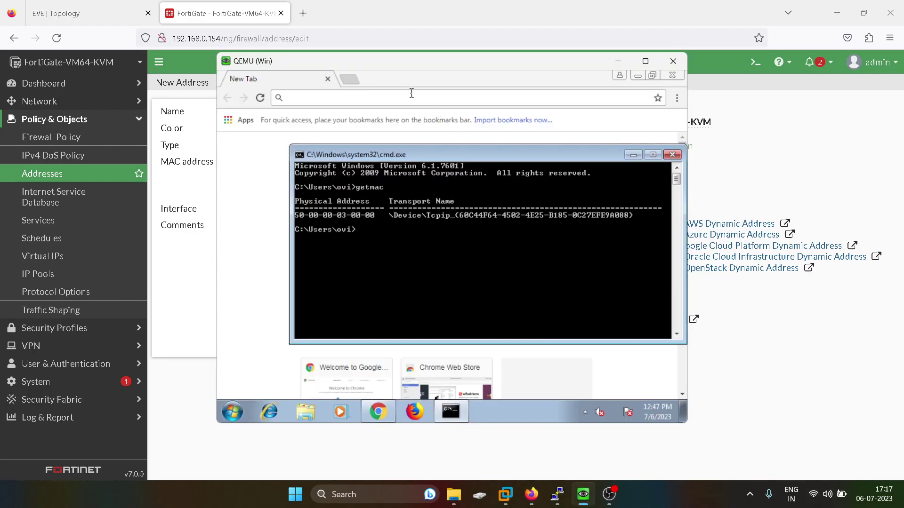
{"action": "left_click_drag", "start_coordinate": [378, 64], "coordinate": [596, 58]}
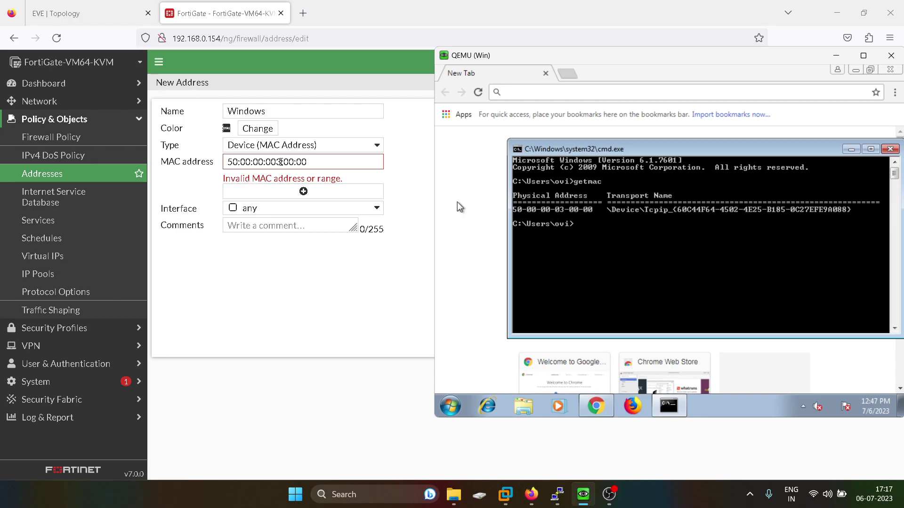
{"action": "left_click", "coordinate": [292, 162]}
{"action": "key", "text": "BackSpace"}
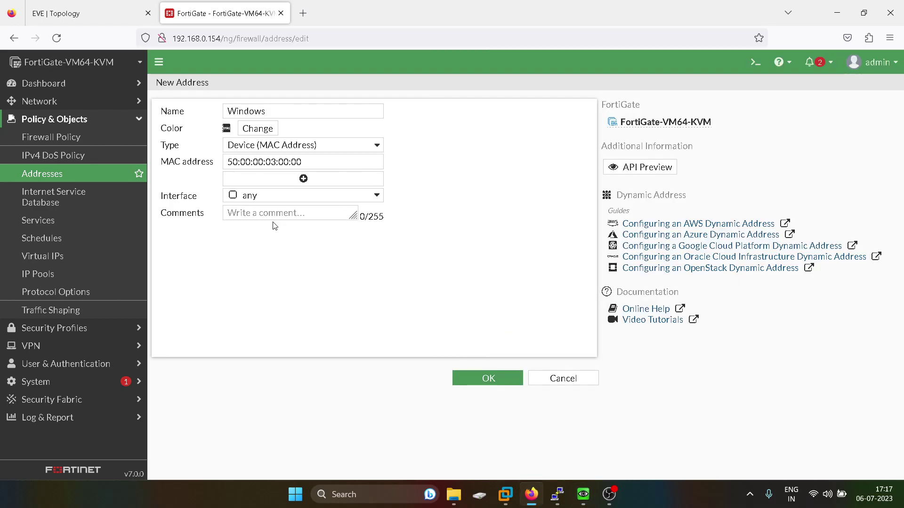
Step: Bind the Windows address to LAN (port2) and save it
{"action": "left_click", "coordinate": [282, 198]}
{"action": "left_click", "coordinate": [269, 243]}
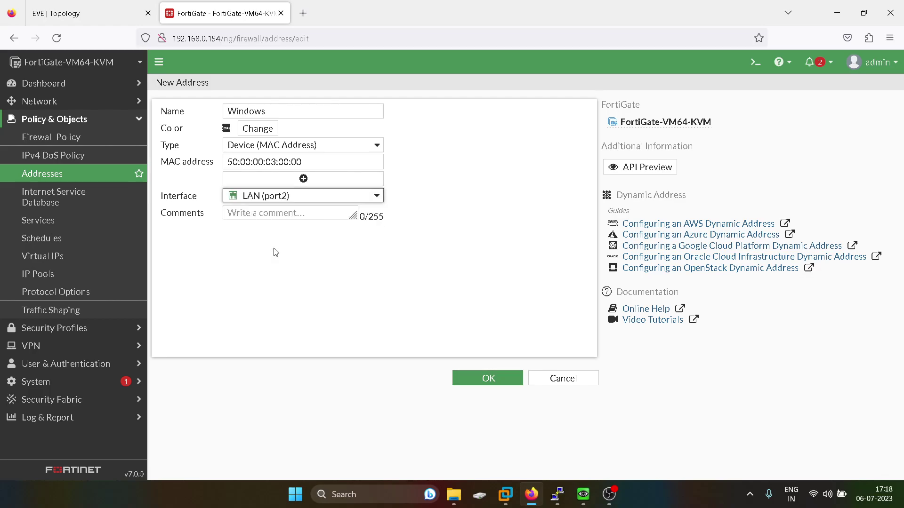
{"action": "left_click", "coordinate": [488, 379]}
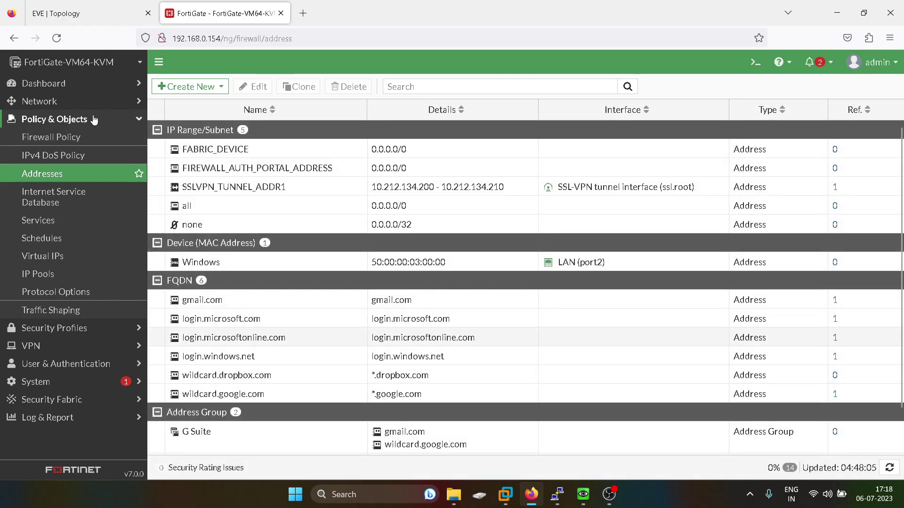
Step: Go to the Firewall Policy list under Policy & Objects
{"action": "left_click", "coordinate": [74, 101]}
{"action": "left_click", "coordinate": [59, 120]}
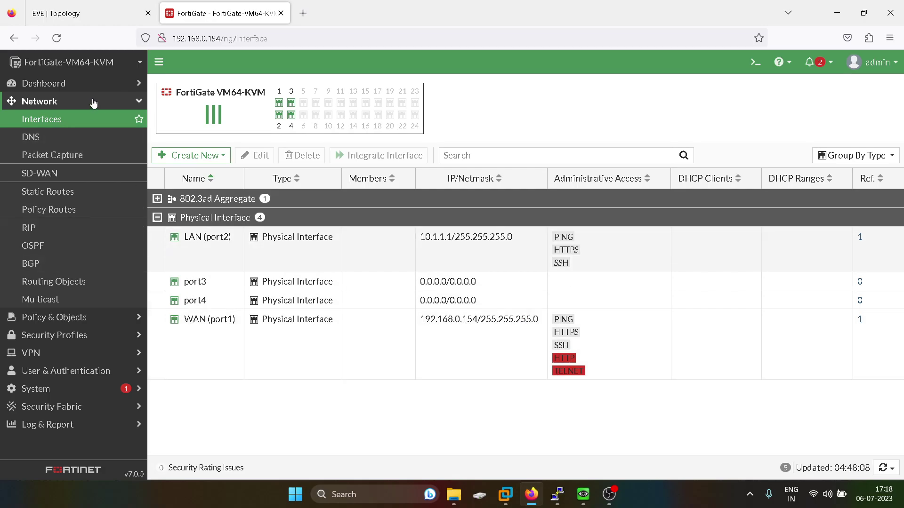
{"action": "left_click", "coordinate": [94, 102]}
{"action": "left_click", "coordinate": [90, 120]}
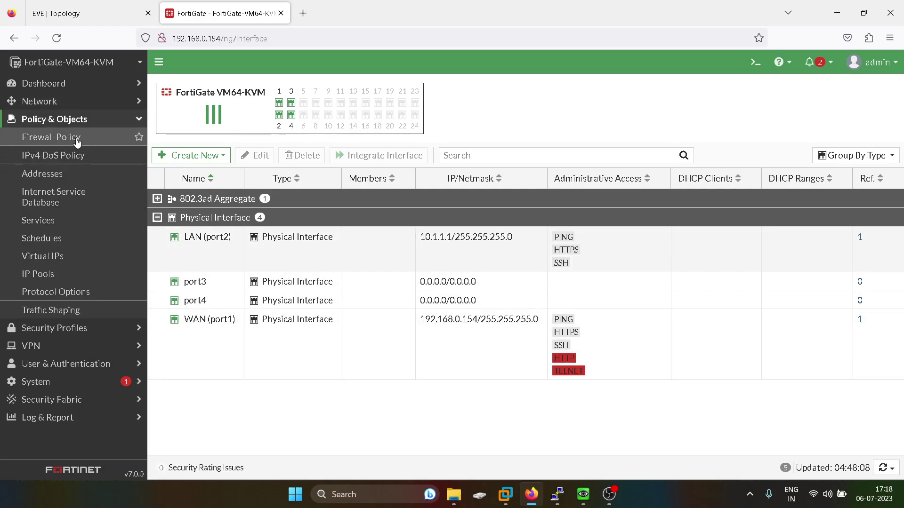
{"action": "left_click", "coordinate": [73, 137]}
{"action": "left_click", "coordinate": [103, 16]}
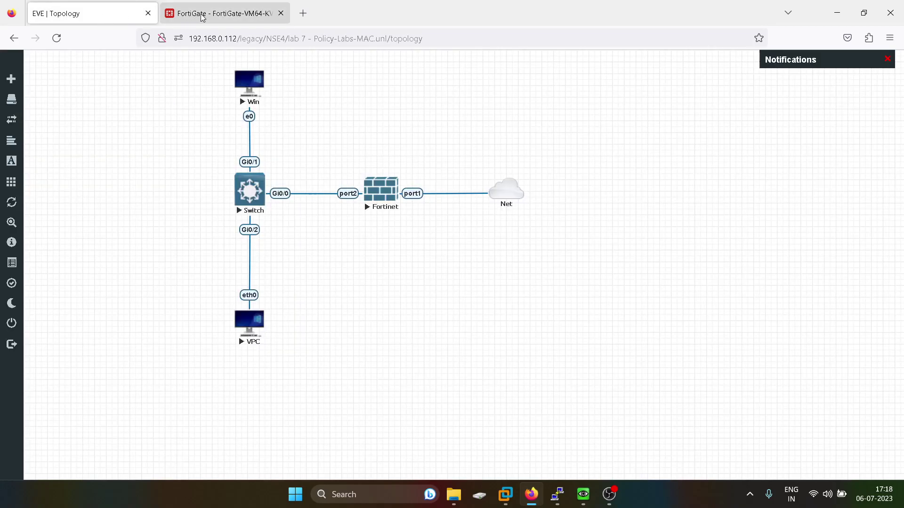
{"action": "left_click", "coordinate": [205, 15]}
Step: Create a new policy named LAN-WAN from LAN (port2) to WAN (port1)
{"action": "left_click", "coordinate": [197, 86]}
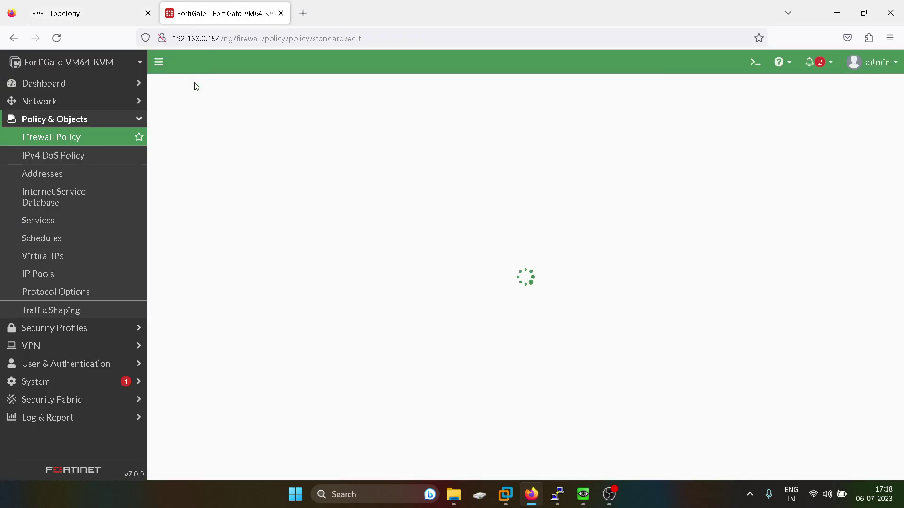
{"action": "left_click", "coordinate": [283, 117]}
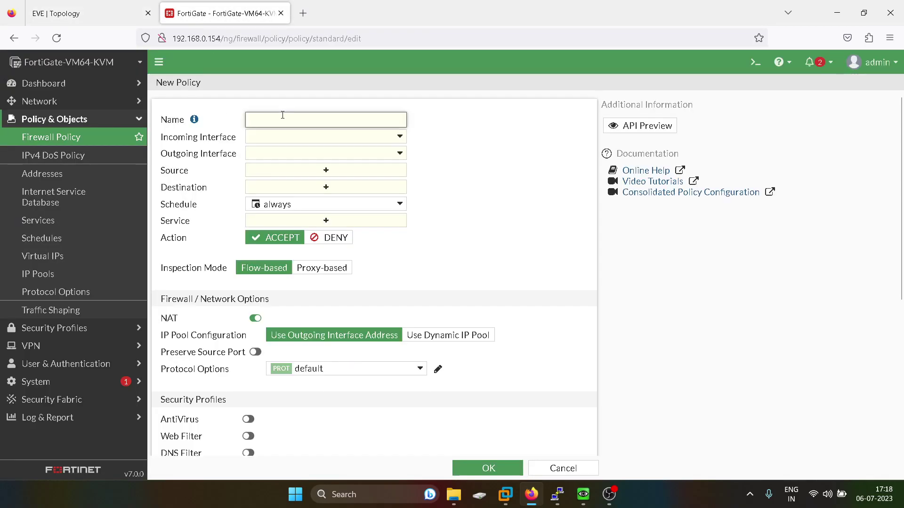
{"action": "type", "text": "LAN-WAN"}
{"action": "left_click", "coordinate": [283, 138]}
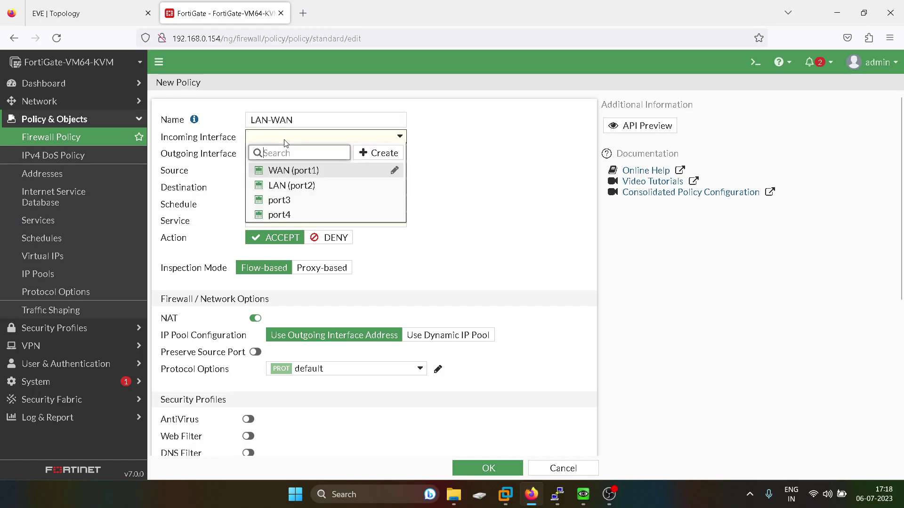
{"action": "left_click", "coordinate": [298, 187]}
{"action": "left_click", "coordinate": [298, 155]}
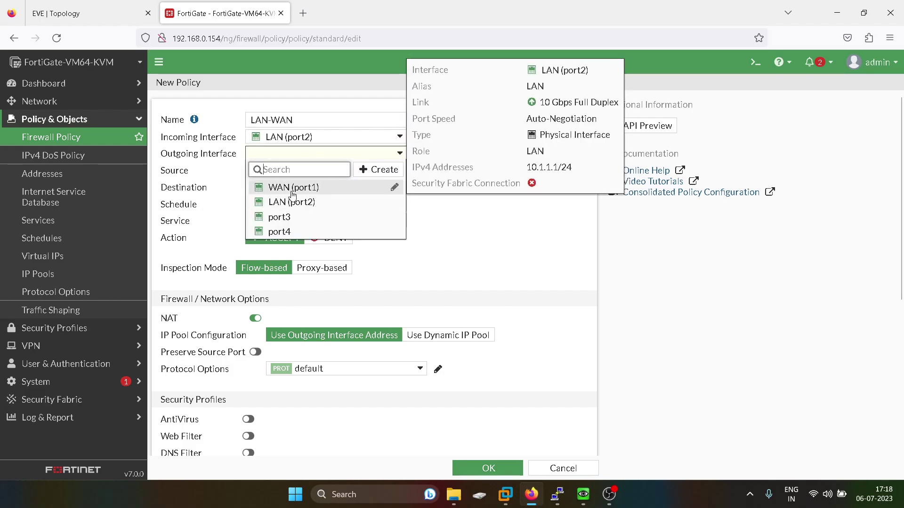
{"action": "left_click", "coordinate": [278, 187]}
Step: Set the policy source to the Windows address and the destination to all
{"action": "left_click", "coordinate": [313, 176]}
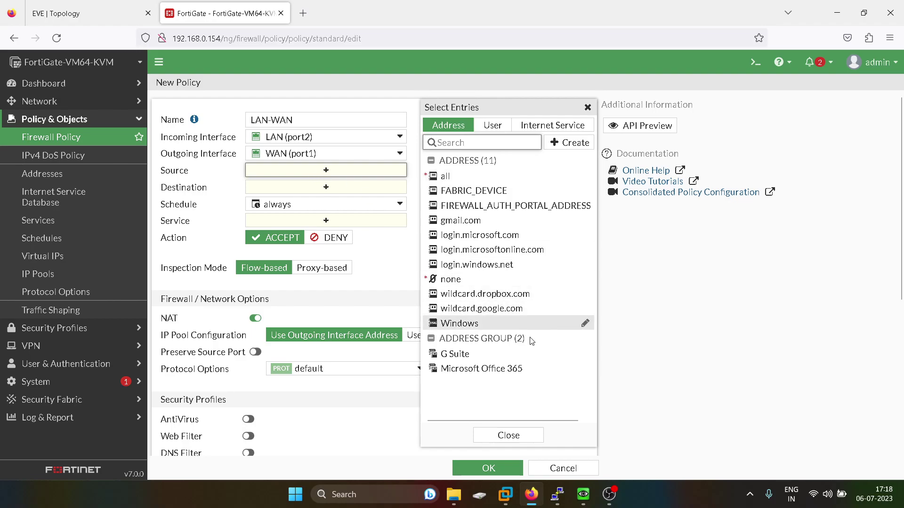
{"action": "left_click", "coordinate": [469, 329]}
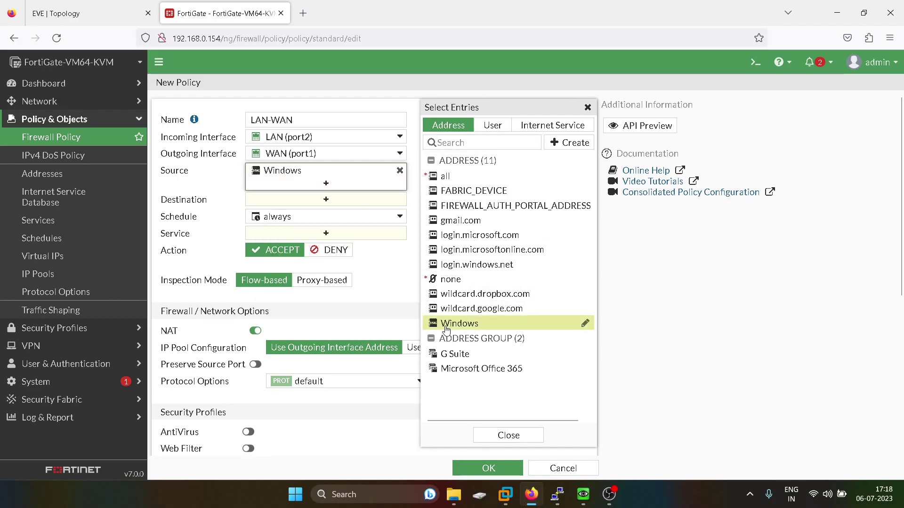
{"action": "left_click", "coordinate": [502, 436]}
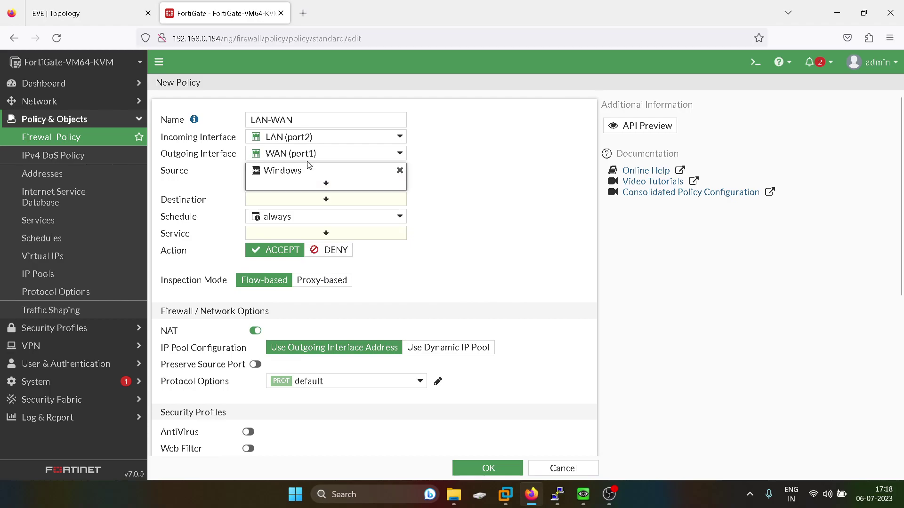
{"action": "left_click", "coordinate": [328, 200]}
{"action": "left_click", "coordinate": [466, 160]}
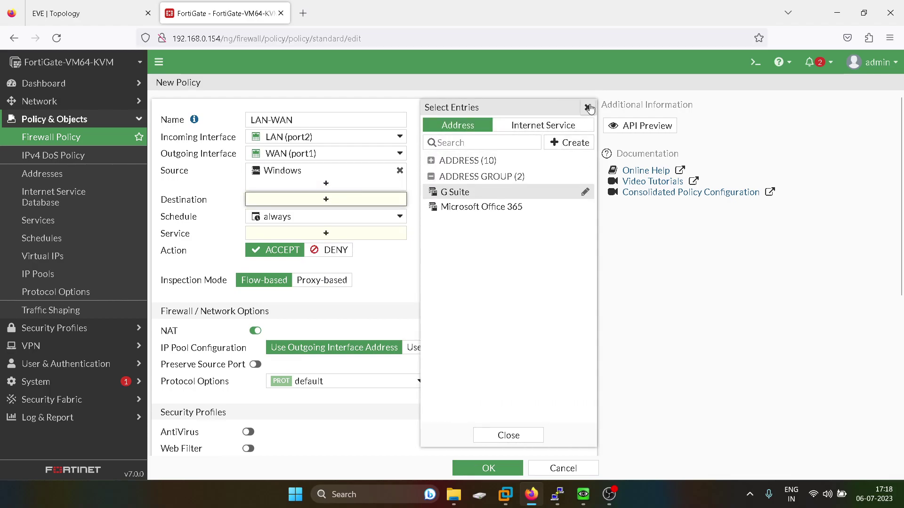
{"action": "left_click", "coordinate": [329, 200]}
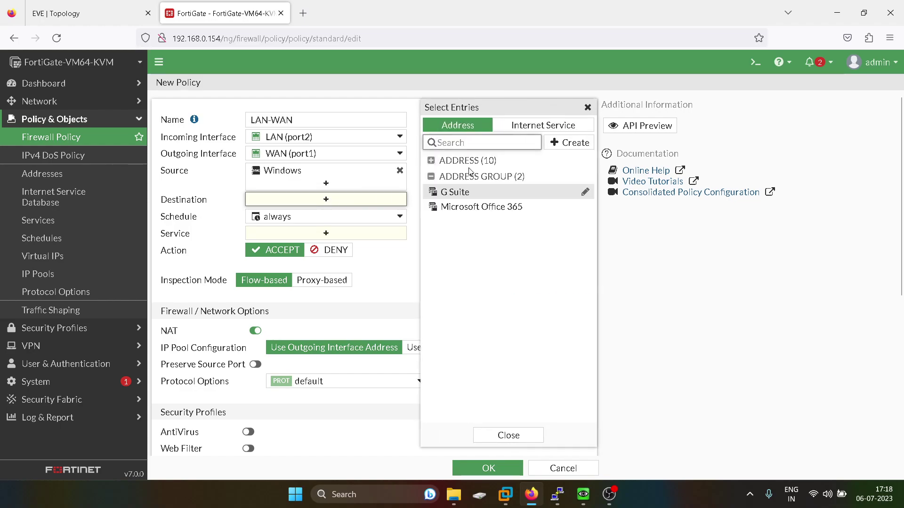
{"action": "left_click", "coordinate": [431, 161]}
{"action": "left_click", "coordinate": [456, 182]}
{"action": "left_click", "coordinate": [508, 434]}
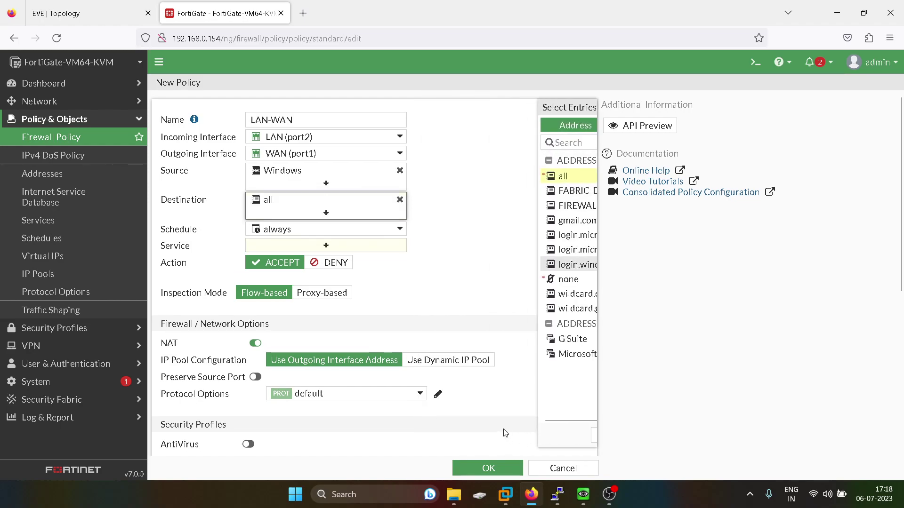
Step: Set service ALL, log all sessions, and save the LAN-WAN policy
{"action": "left_click", "coordinate": [348, 251]}
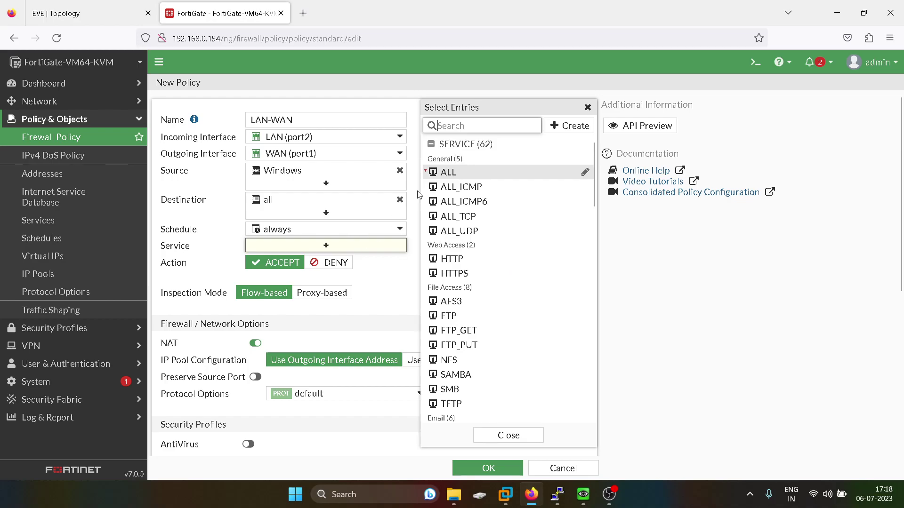
{"action": "left_click", "coordinate": [448, 174]}
{"action": "left_click", "coordinate": [509, 436]}
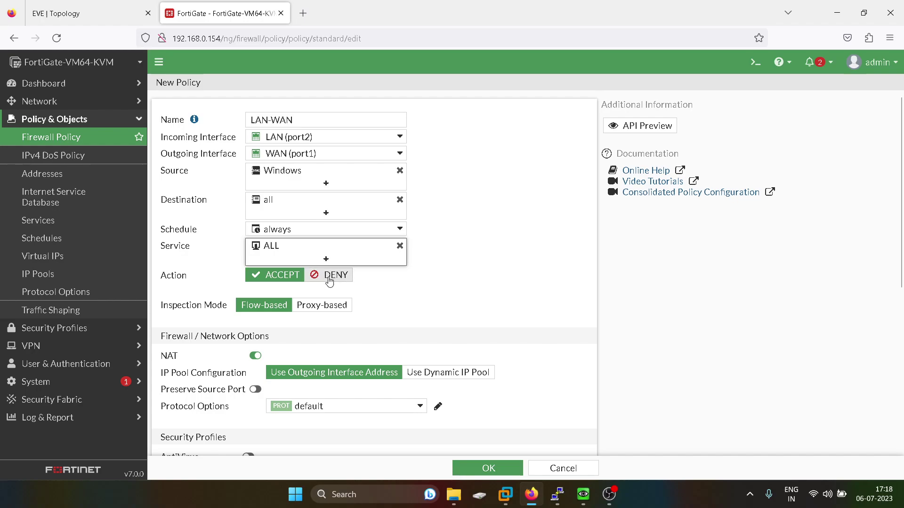
{"action": "left_click", "coordinate": [73, 11]}
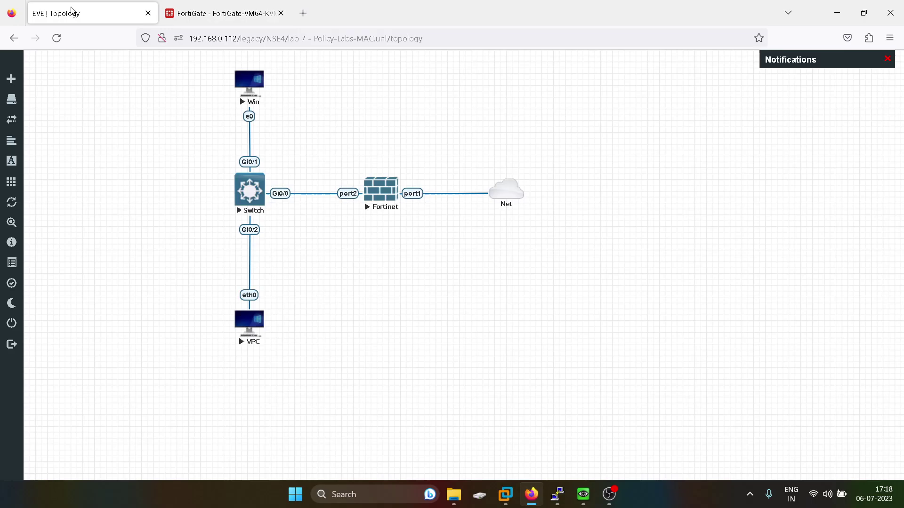
{"action": "left_click", "coordinate": [191, 20]}
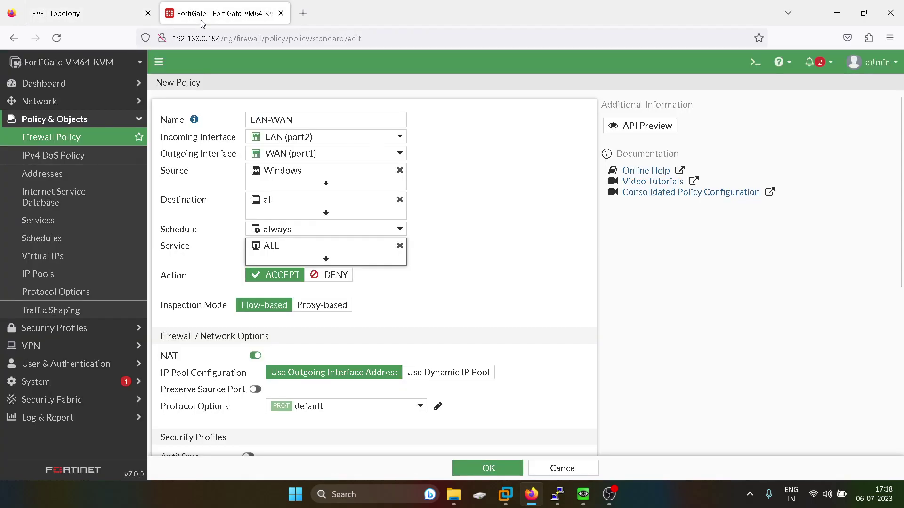
{"action": "scroll", "coordinate": [485, 377], "scroll_direction": "down", "scroll_amount": 5}
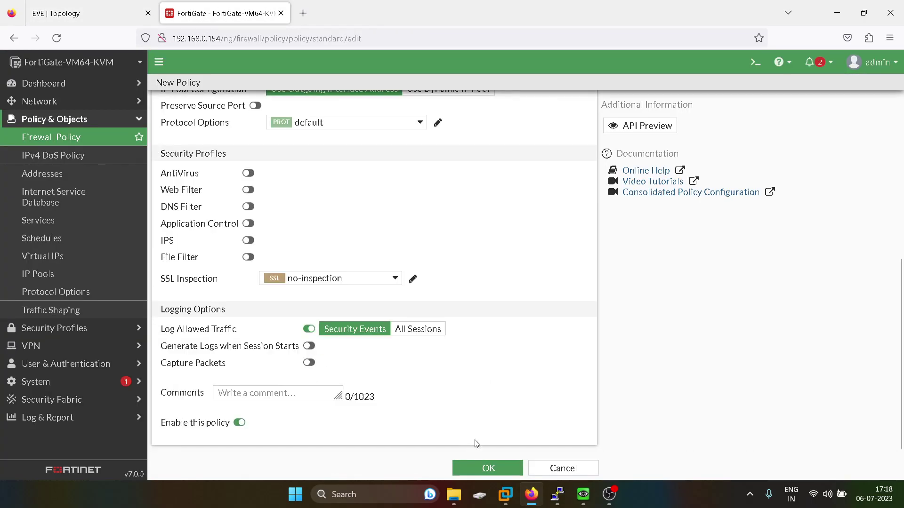
{"action": "left_click", "coordinate": [414, 329]}
{"action": "left_click", "coordinate": [485, 469]}
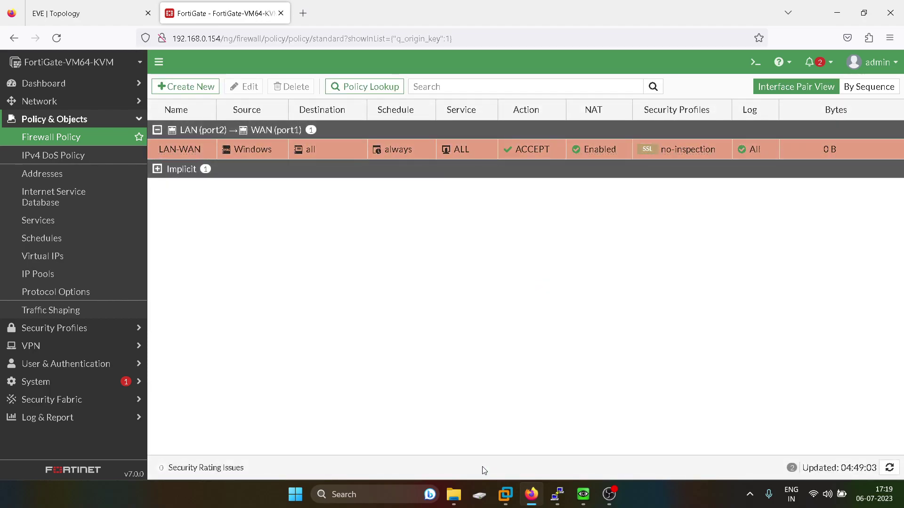
Step: Create another policy named LAN-WAN-VPC from LAN (port2) to WAN (port1)
{"action": "left_click", "coordinate": [201, 90]}
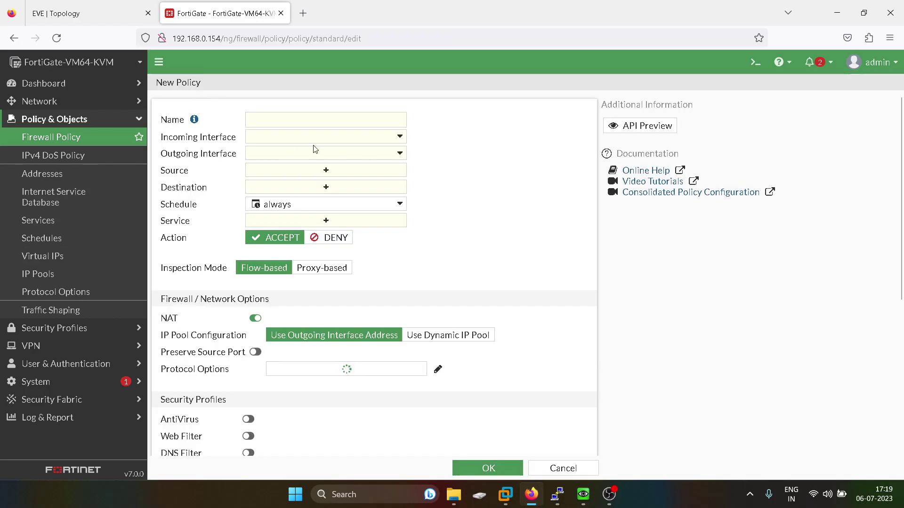
{"action": "left_click", "coordinate": [286, 120]}
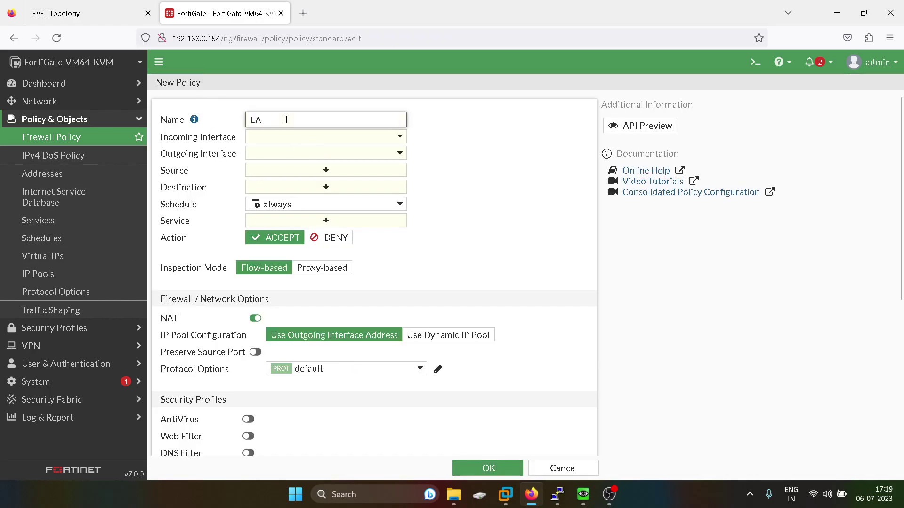
{"action": "type", "text": "LAN-WAN"}
{"action": "left_click", "coordinate": [89, 13]}
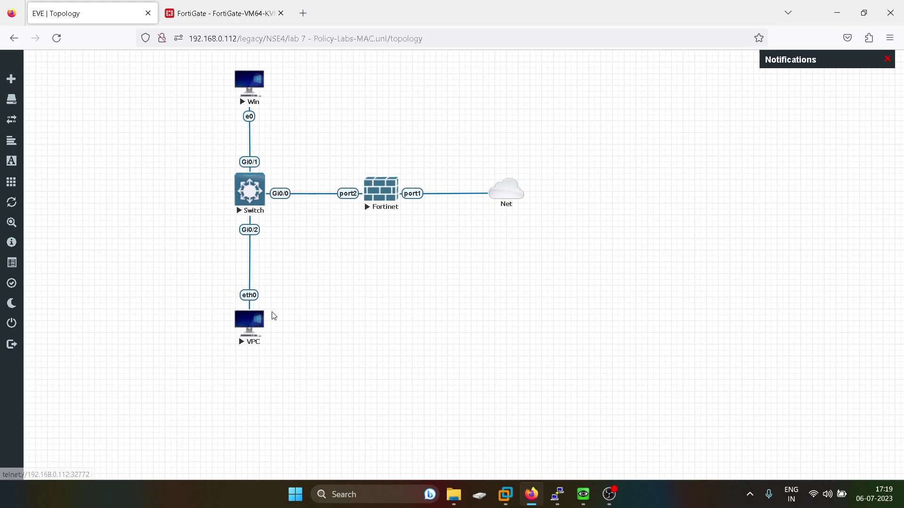
{"action": "left_click", "coordinate": [181, 14]}
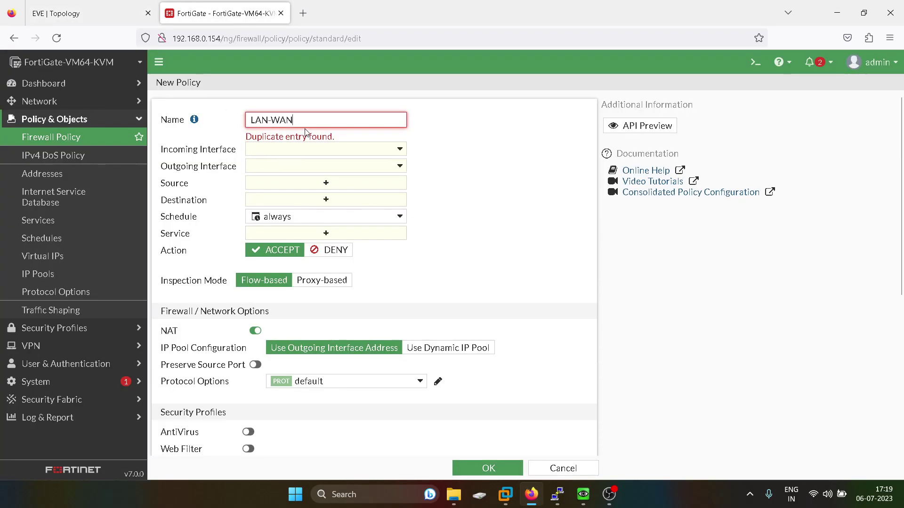
{"action": "type", "text": "-"}
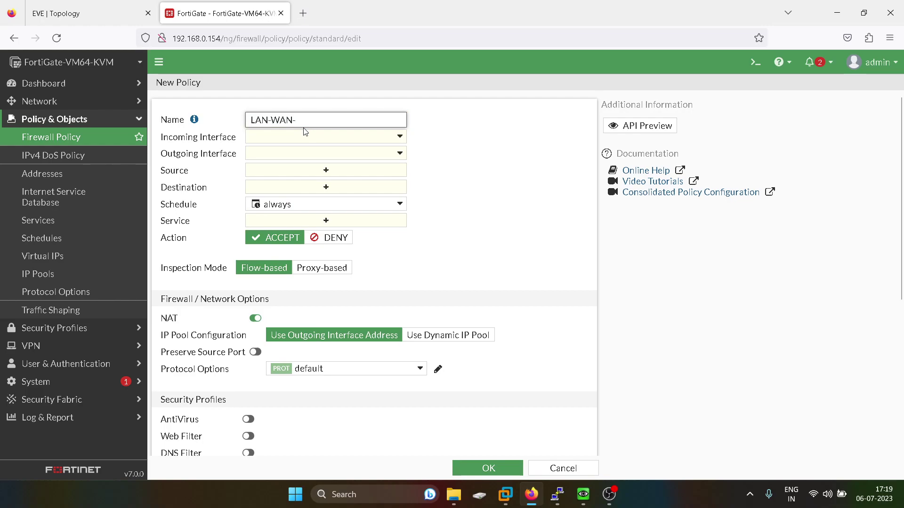
{"action": "type", "text": "VPC"}
{"action": "left_click", "coordinate": [270, 138]}
{"action": "left_click", "coordinate": [286, 189]}
{"action": "left_click", "coordinate": [292, 154]}
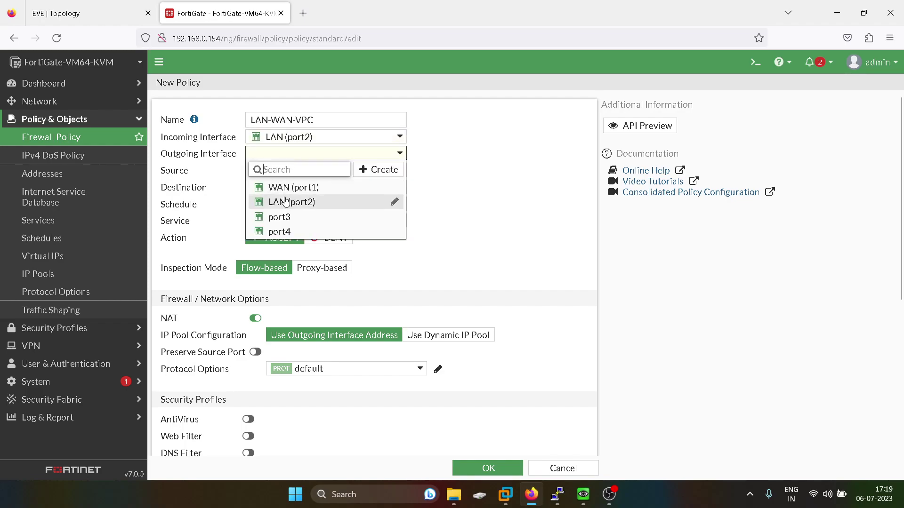
{"action": "left_click", "coordinate": [292, 170]}
Step: Set both the source and destination addresses of the policy to all
{"action": "left_click", "coordinate": [326, 174]}
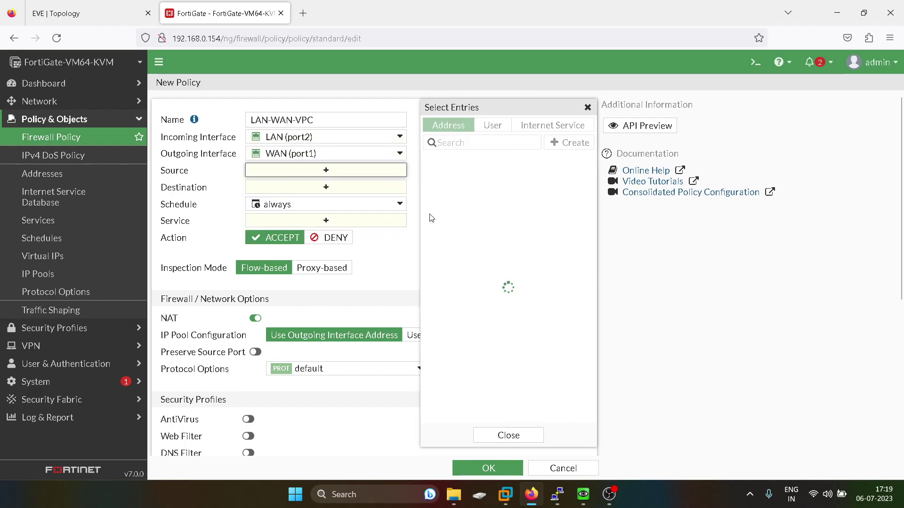
{"action": "left_click", "coordinate": [436, 176]}
{"action": "left_click", "coordinate": [509, 435]}
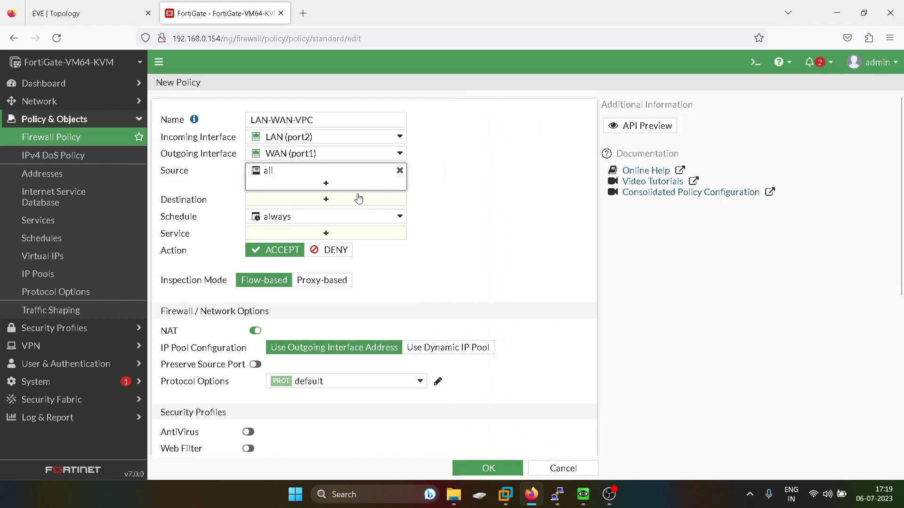
{"action": "left_click", "coordinate": [328, 202]}
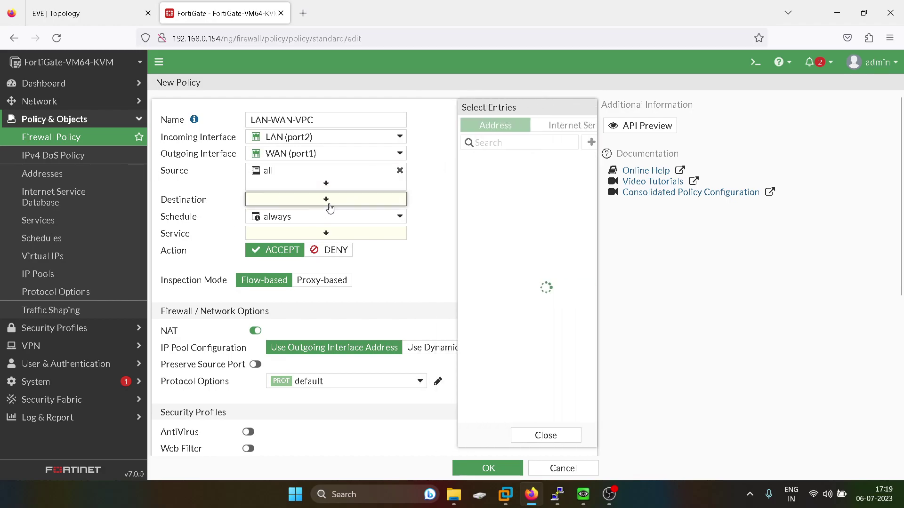
{"action": "left_click", "coordinate": [460, 178]}
{"action": "left_click", "coordinate": [489, 439]}
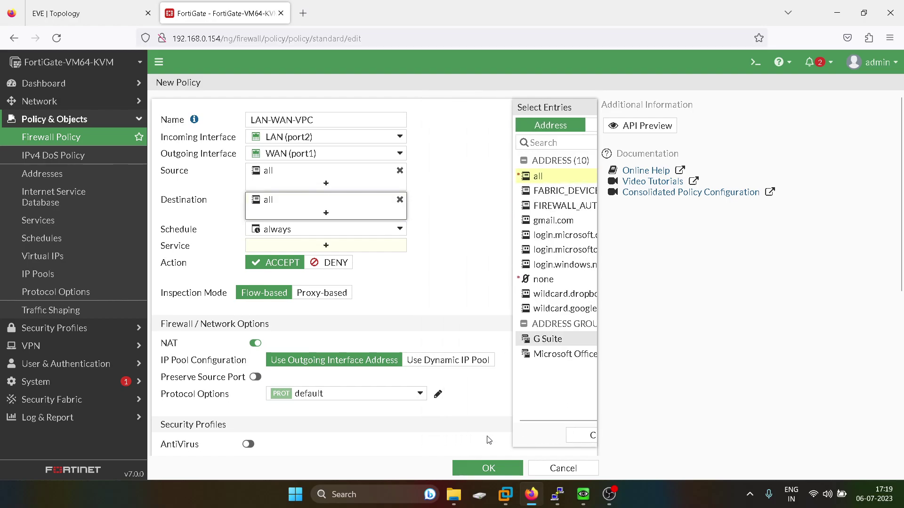
Step: Set service ALL, log all sessions, and save the LAN-WAN-VPC policy
{"action": "left_click", "coordinate": [316, 245]}
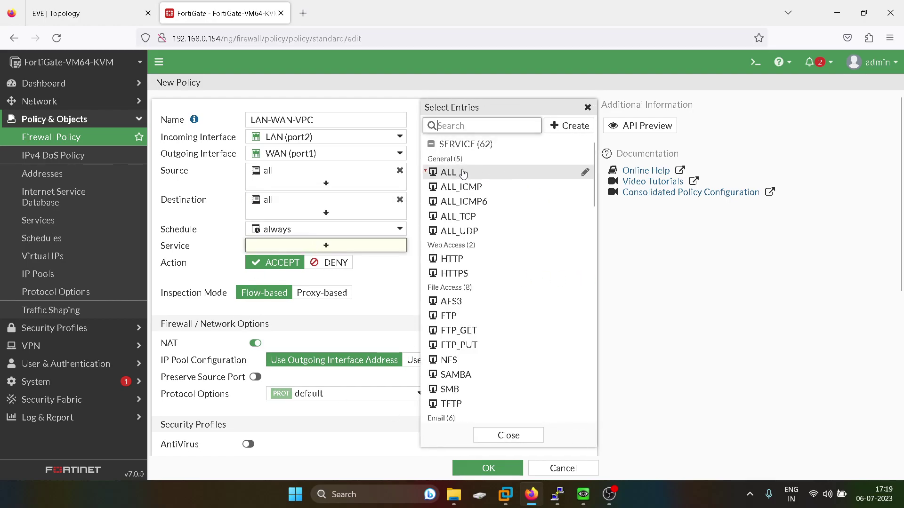
{"action": "left_click", "coordinate": [463, 172]}
{"action": "left_click", "coordinate": [508, 435]}
{"action": "scroll", "coordinate": [390, 352], "scroll_direction": "down", "scroll_amount": 5}
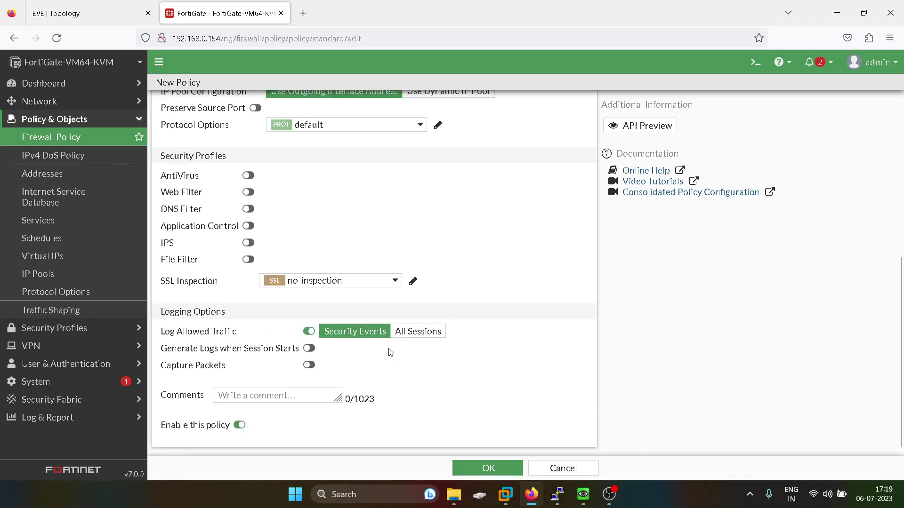
{"action": "left_click", "coordinate": [403, 332]}
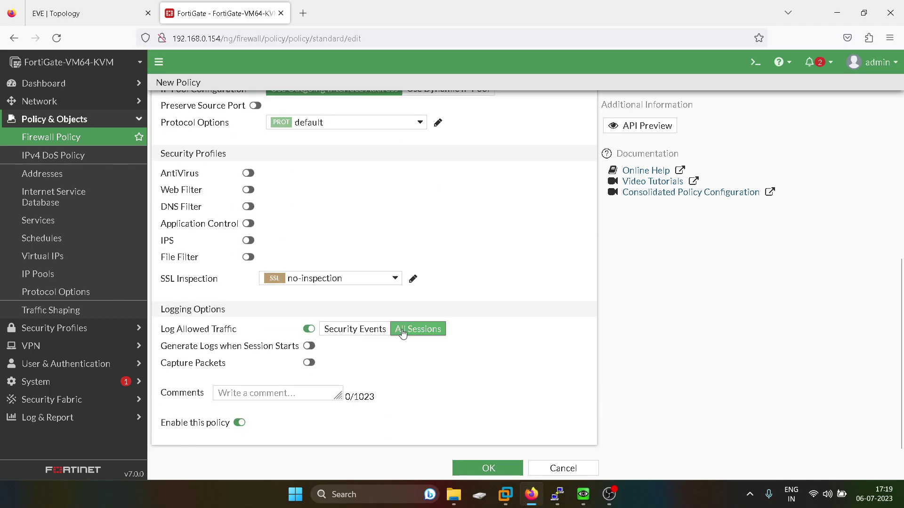
{"action": "left_click", "coordinate": [470, 465]}
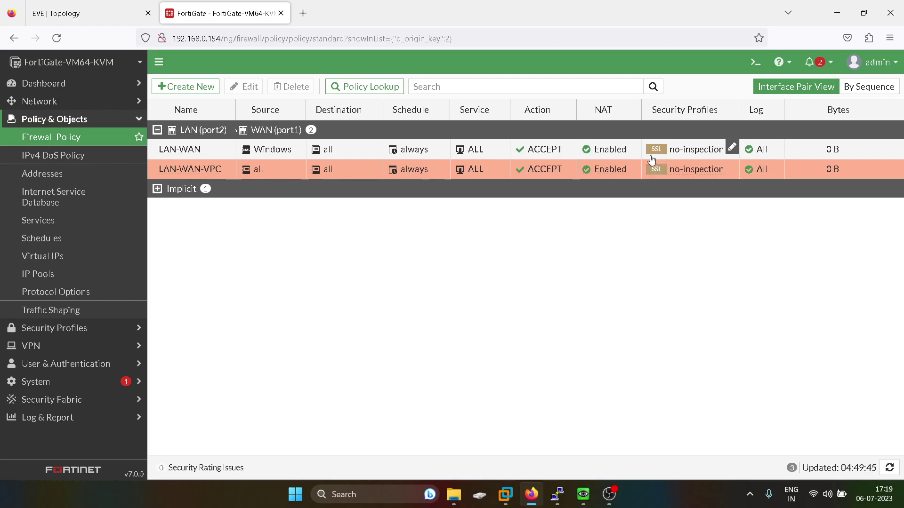
Step: View the Windows source's MAC details in the LAN-WAN row, then return to the EVE-NG topology
{"action": "mouse_move", "coordinate": [279, 152]}
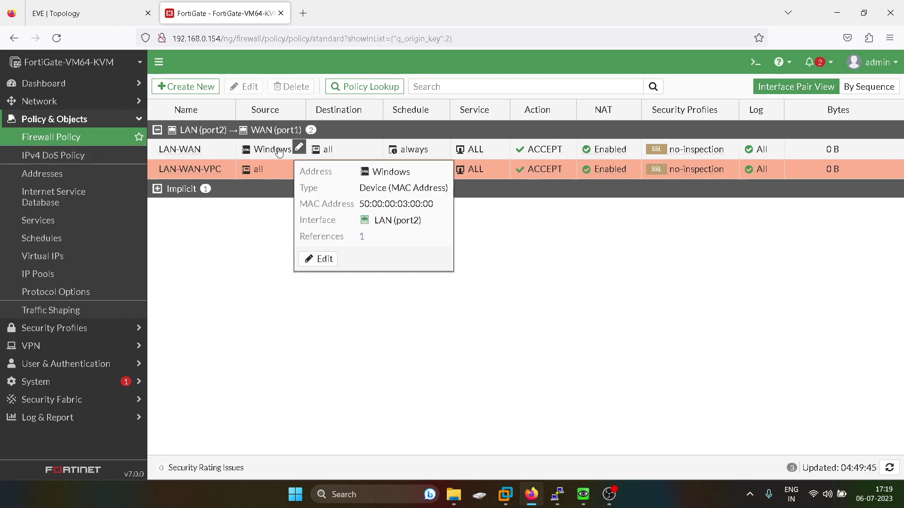
{"action": "left_click", "coordinate": [11, 13]}
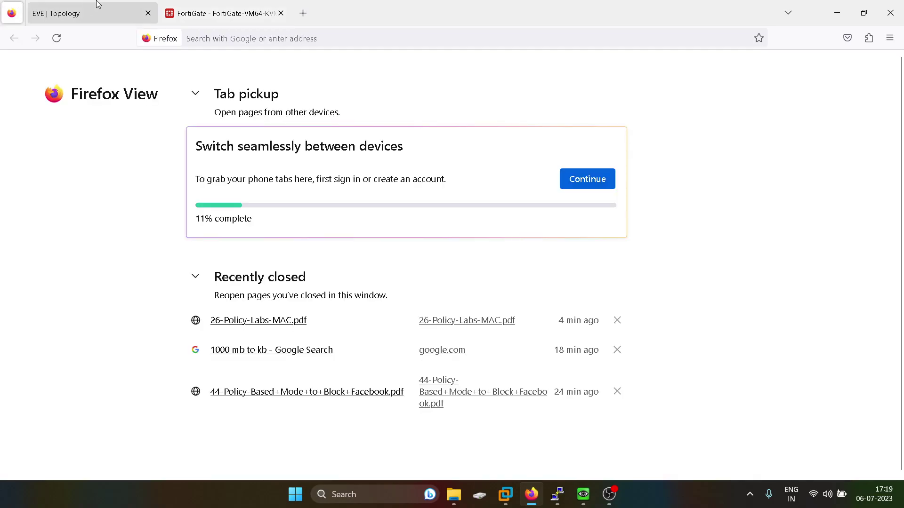
{"action": "left_click", "coordinate": [100, 5]}
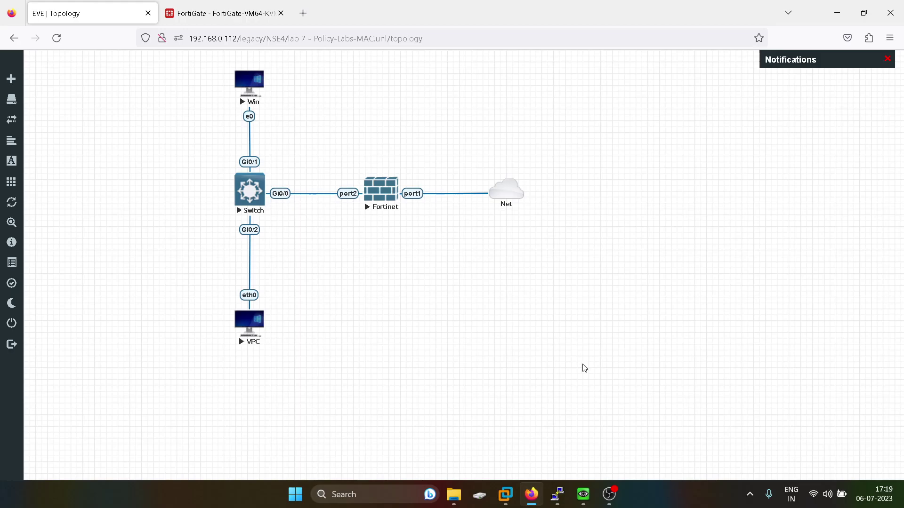
Step: Ping 8.8.8.8 from both the Windows VM's command prompt and the VPC console
{"action": "left_click", "coordinate": [583, 494]}
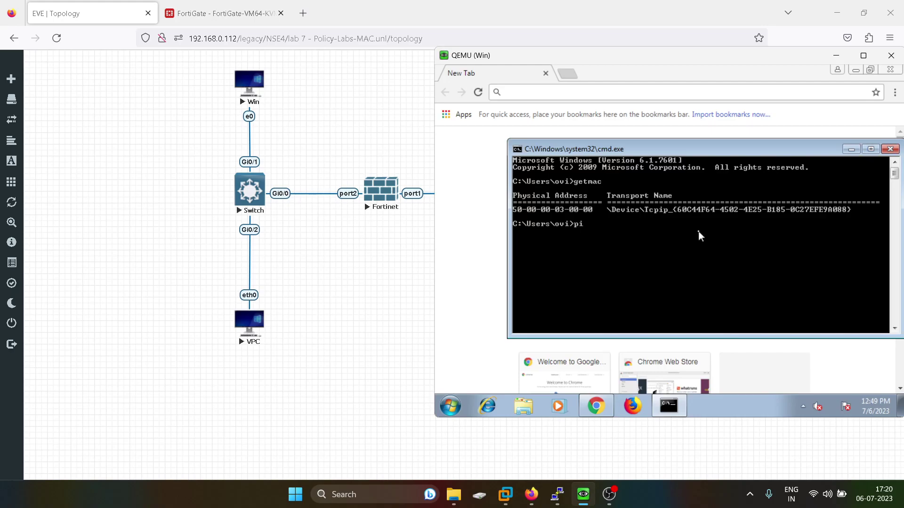
{"action": "type", "text": "ping 8.8.8.8"}
{"action": "key", "text": "Return"}
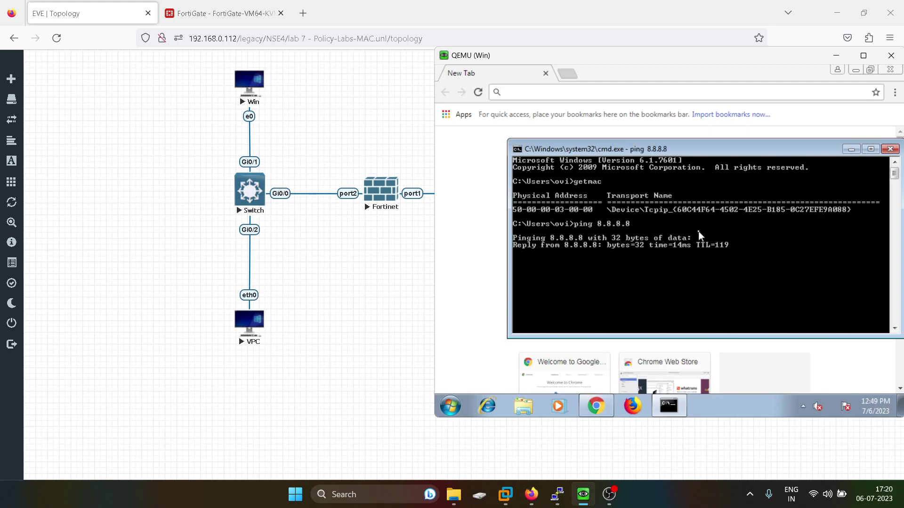
{"action": "left_click", "coordinate": [262, 318]}
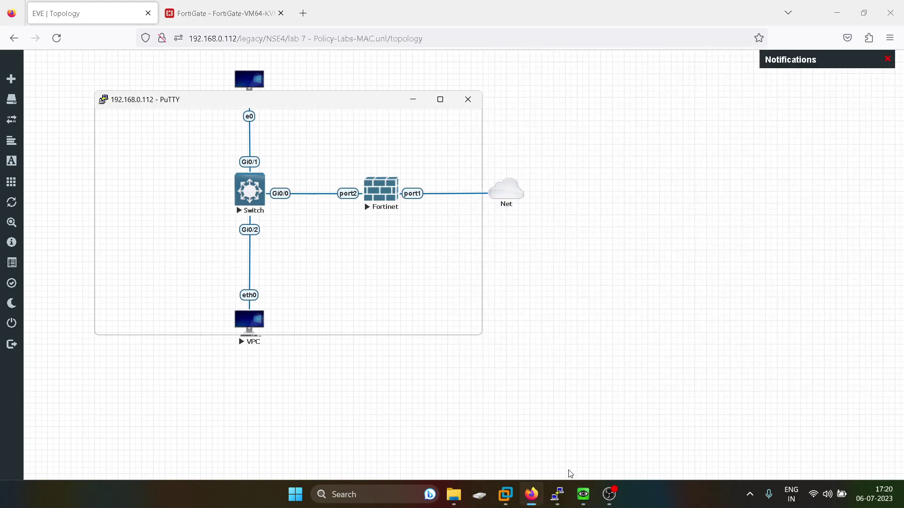
{"action": "left_click", "coordinate": [467, 101]}
{"action": "left_click", "coordinate": [456, 291]}
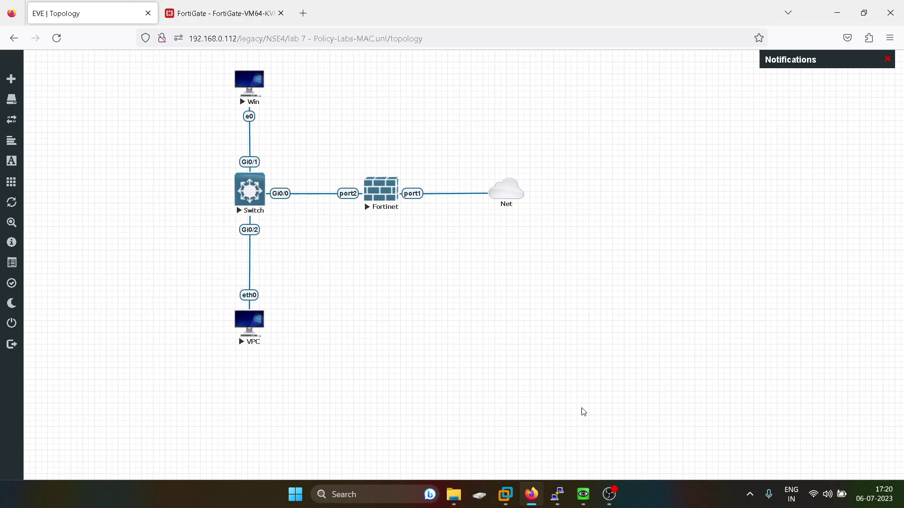
{"action": "mouse_move", "coordinate": [557, 495]}
{"action": "left_click", "coordinate": [643, 450]}
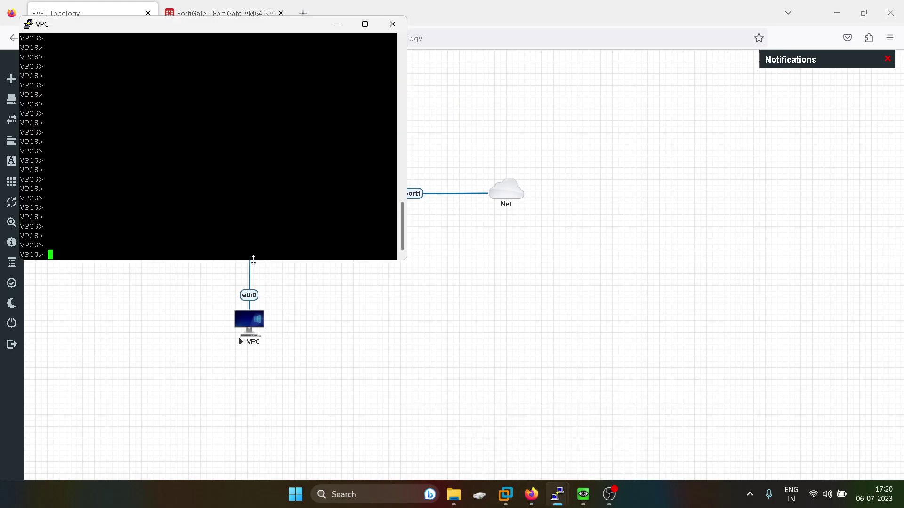
{"action": "type", "text": "ping 8.8.8.8"}
{"action": "key", "text": "Return"}
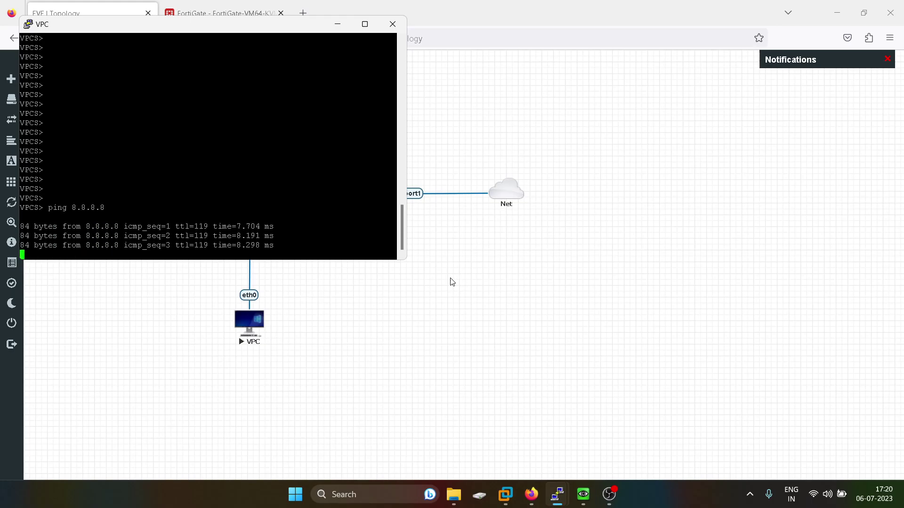
Step: Search for youtube in the Windows VM's Chrome and open the YouTube website
{"action": "left_click", "coordinate": [576, 283]}
{"action": "left_click", "coordinate": [584, 418]}
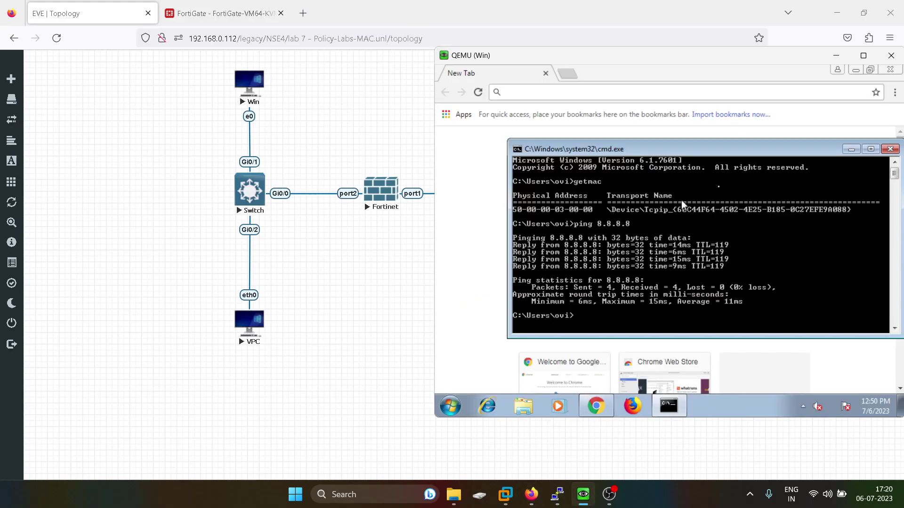
{"action": "left_click", "coordinate": [890, 149]}
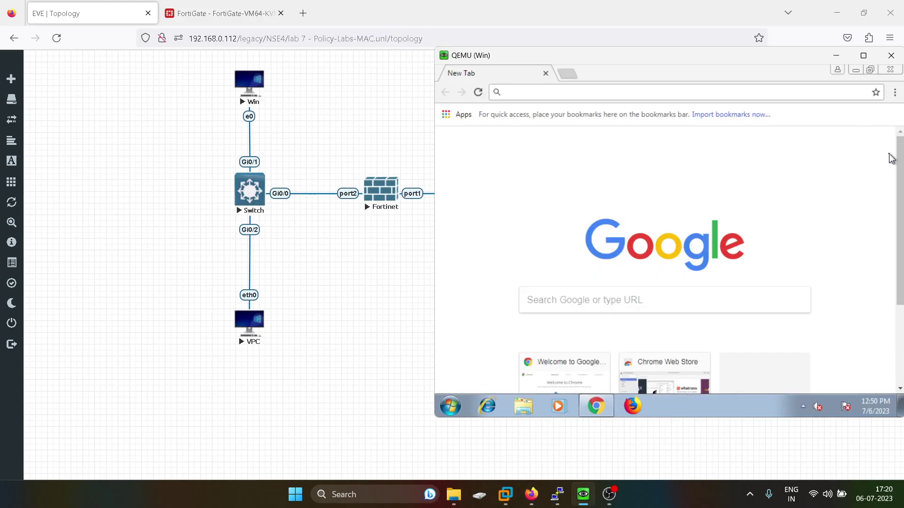
{"action": "left_click", "coordinate": [521, 91]}
{"action": "type", "text": "youtube"}
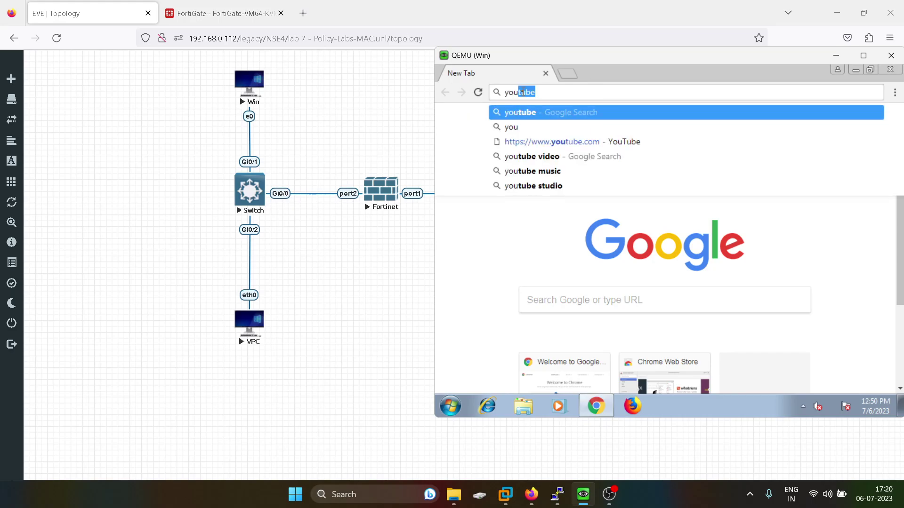
{"action": "key", "text": "Return"}
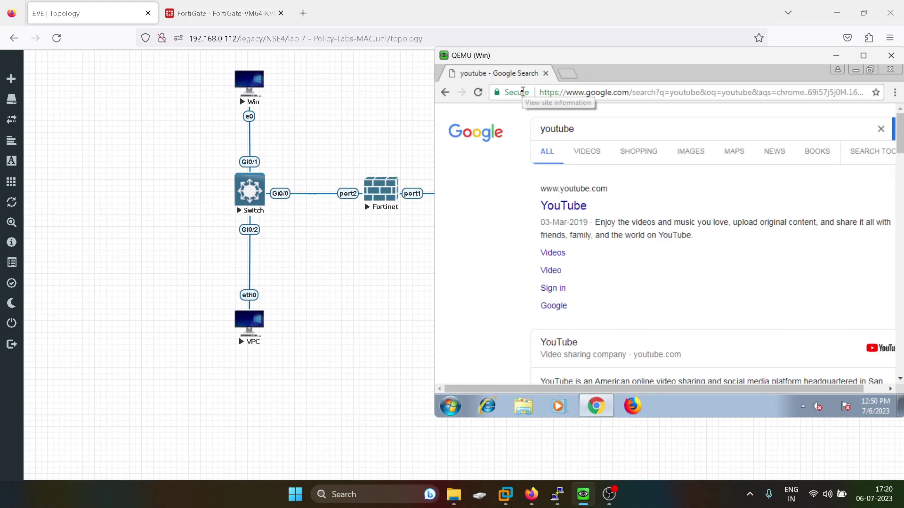
{"action": "left_click", "coordinate": [570, 206]}
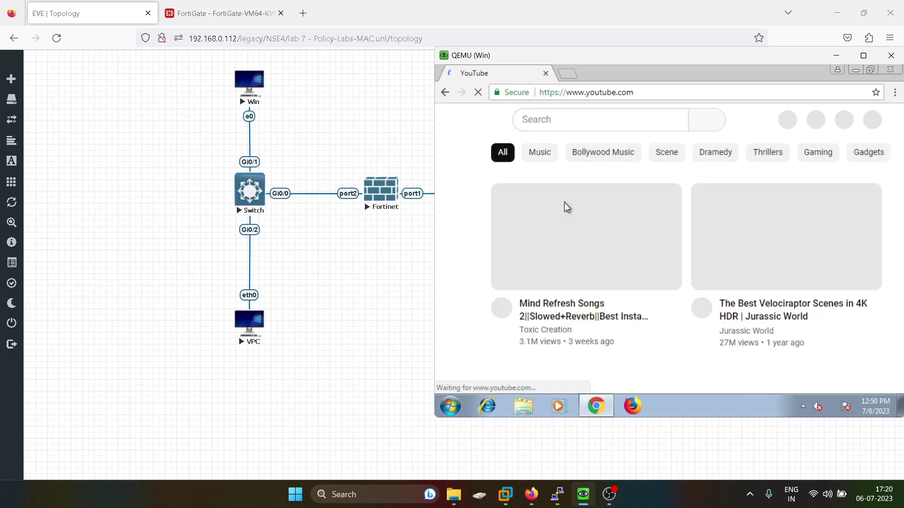
{"action": "left_click", "coordinate": [333, 261]}
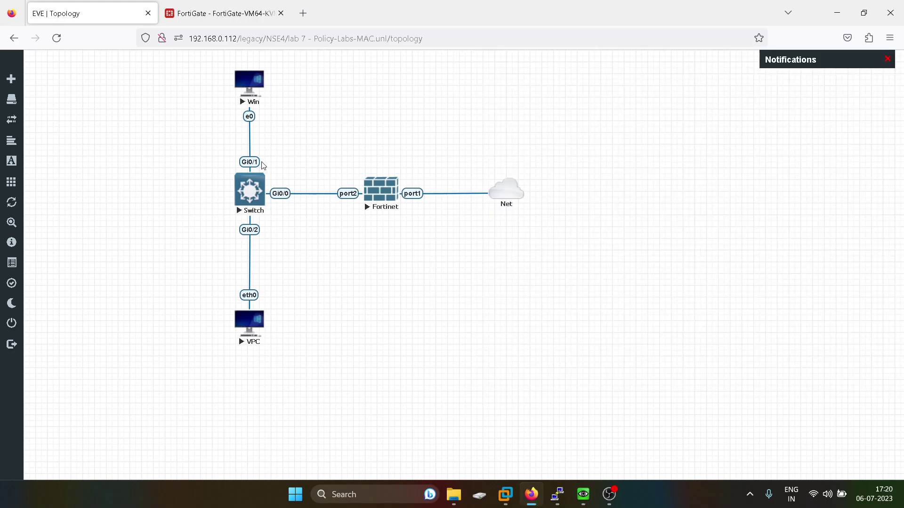
Step: Edit the LAN-WAN policy, change its action from ACCEPT to DENY, and save
{"action": "left_click", "coordinate": [209, 7]}
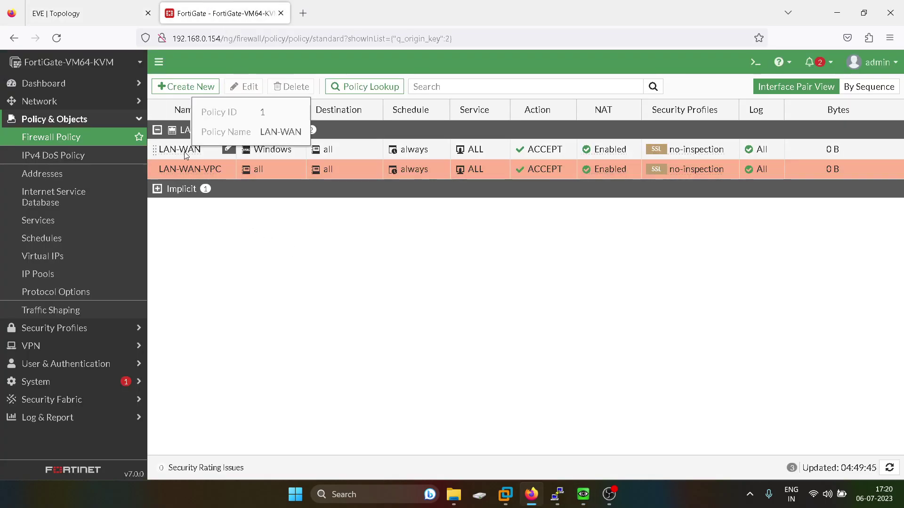
{"action": "left_click", "coordinate": [204, 151]}
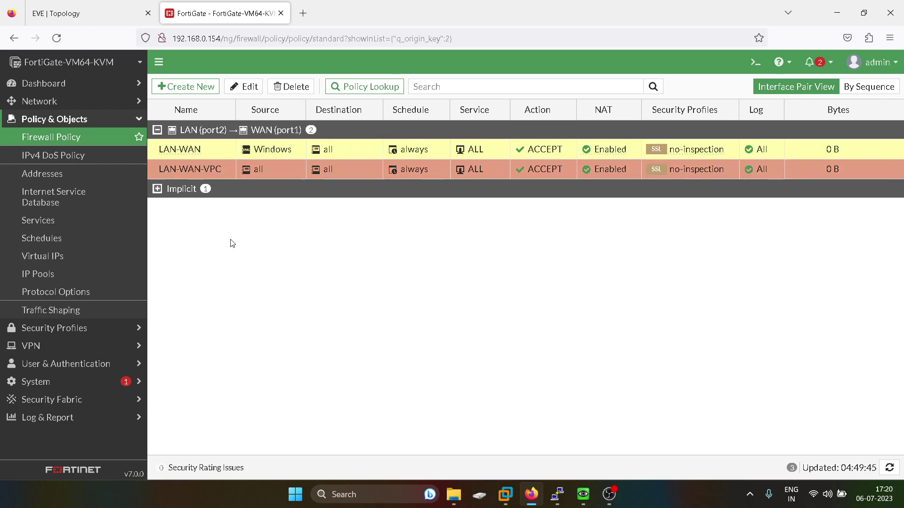
{"action": "left_click", "coordinate": [246, 88]}
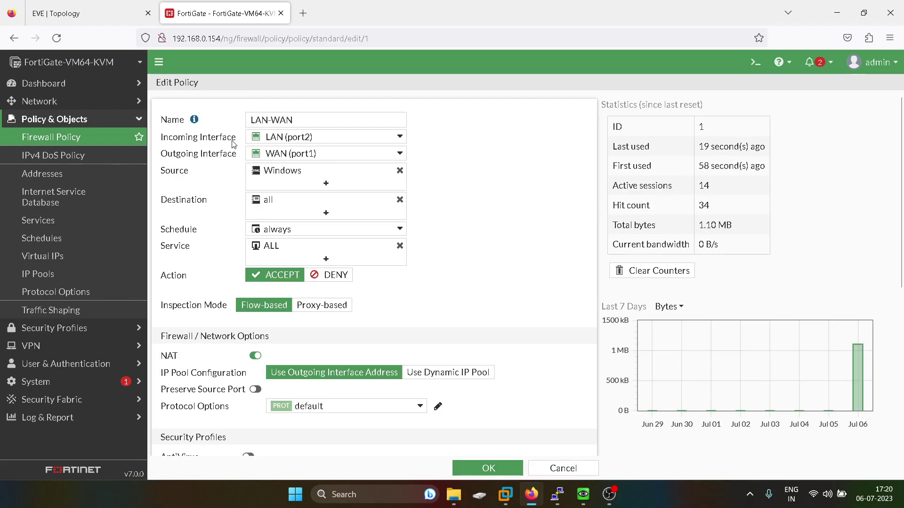
{"action": "left_click", "coordinate": [345, 281]}
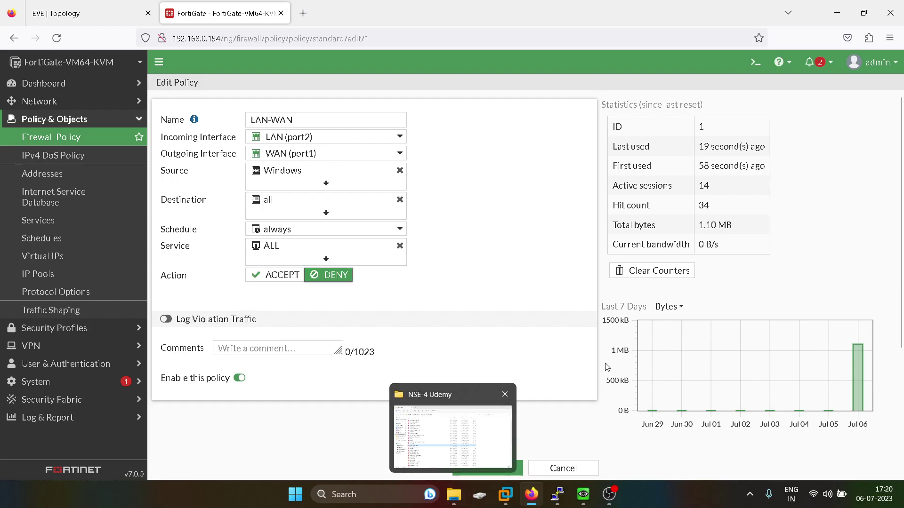
{"action": "left_click", "coordinate": [499, 468]}
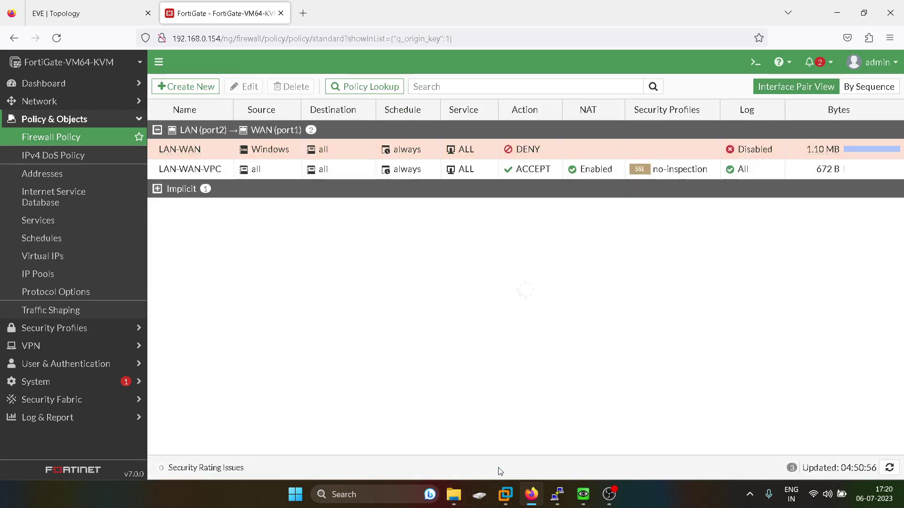
Step: Reload YouTube in the Windows VM, then ping 8.8.8.8 from a new command prompt
{"action": "left_click", "coordinate": [583, 495]}
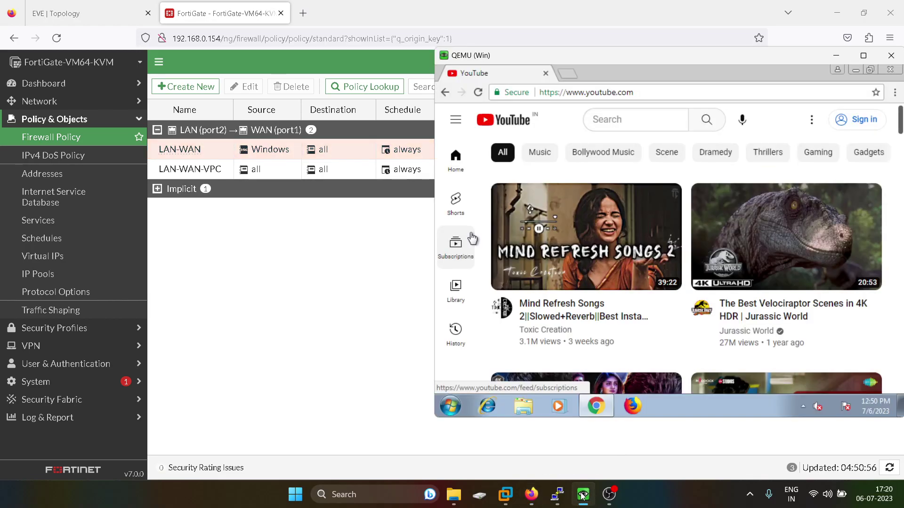
{"action": "left_click", "coordinate": [478, 92]}
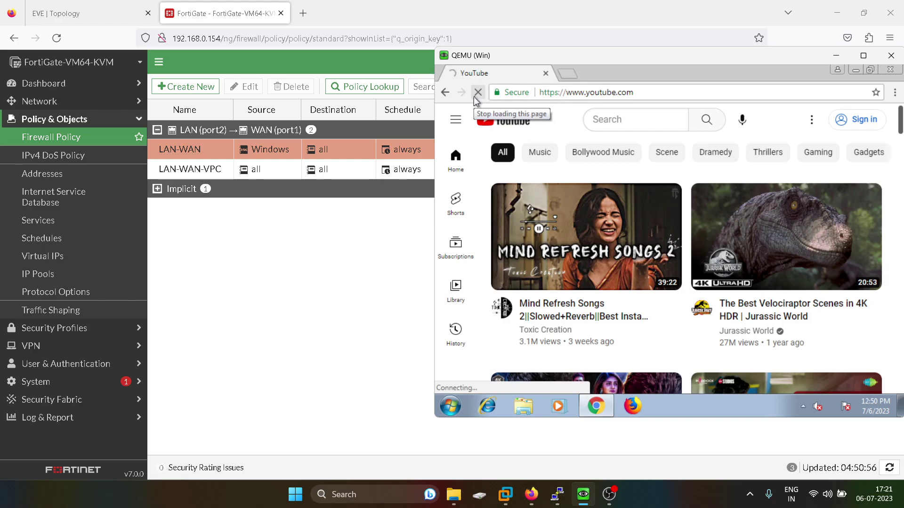
{"action": "left_click", "coordinate": [451, 405]}
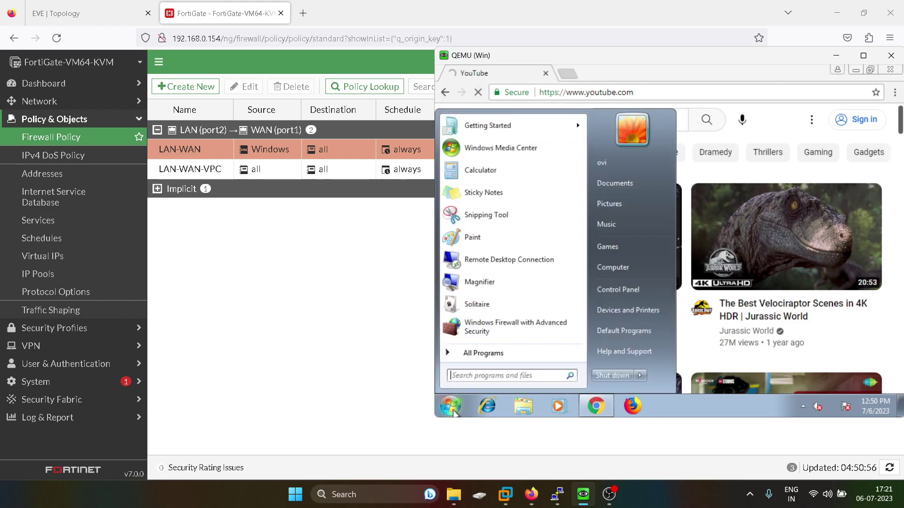
{"action": "left_click", "coordinate": [476, 376]}
{"action": "type", "text": "cmd"}
{"action": "key", "text": "Return"}
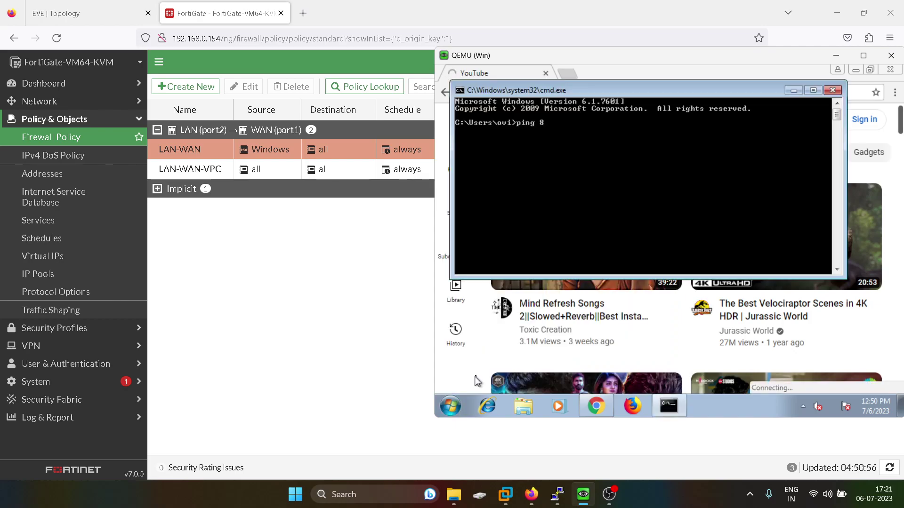
{"action": "type", "text": "ping 8.8.8.8"}
{"action": "key", "text": "Return"}
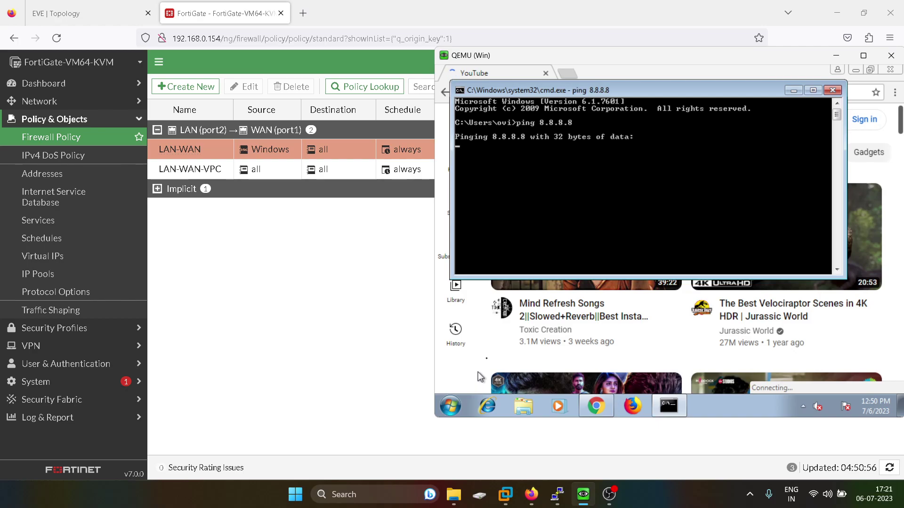
Step: Rerun ping 8.8.8.8 from the VPC console, which still gets replies, then hide it
{"action": "mouse_move", "coordinate": [561, 503]}
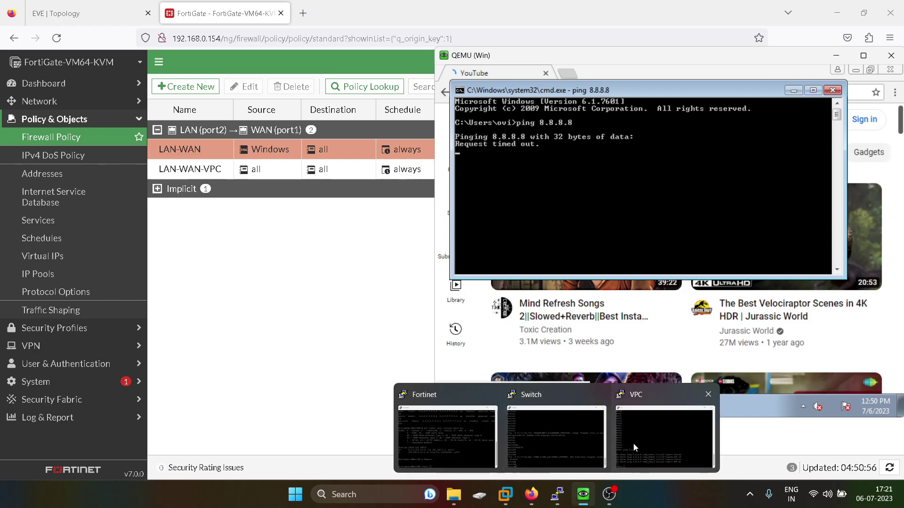
{"action": "left_click", "coordinate": [664, 436]}
{"action": "key", "text": "Up"}
{"action": "key", "text": "Return"}
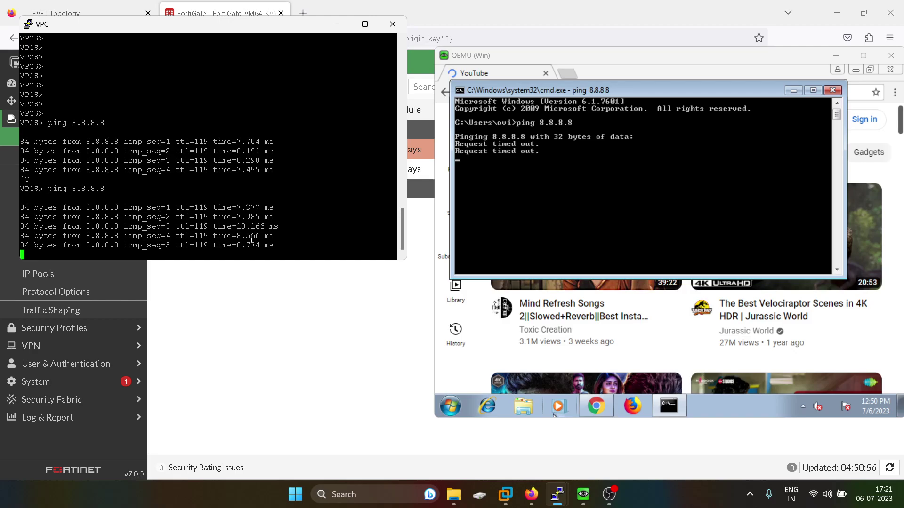
{"action": "left_click", "coordinate": [337, 24]}
{"action": "left_click", "coordinate": [837, 55]}
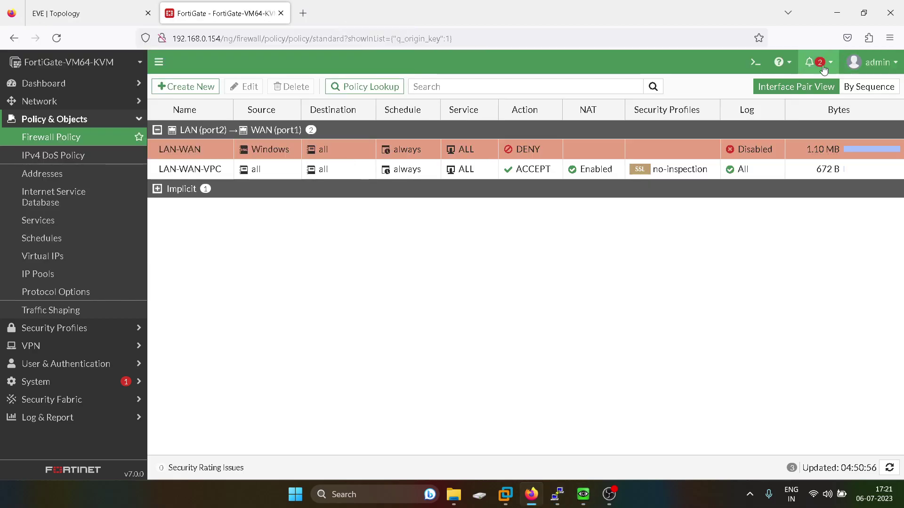
{"action": "left_click", "coordinate": [95, 6]}
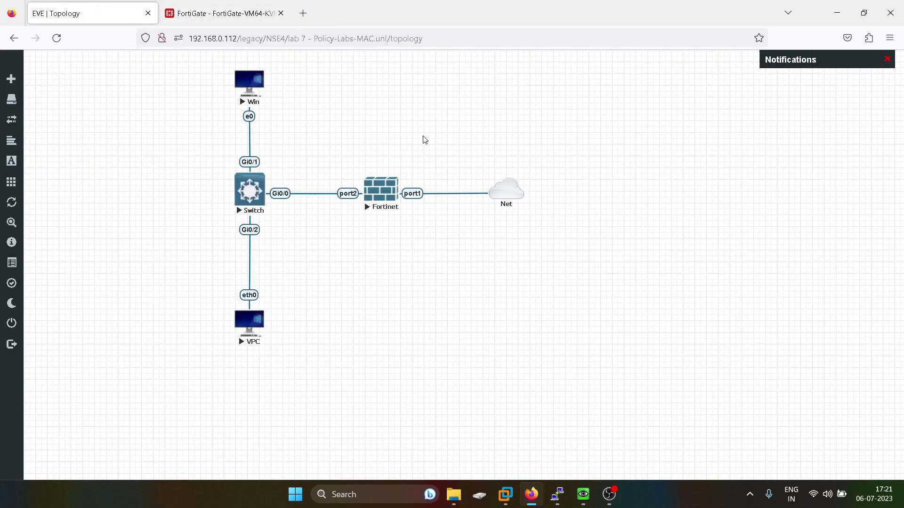
{"action": "left_click", "coordinate": [232, 9]}
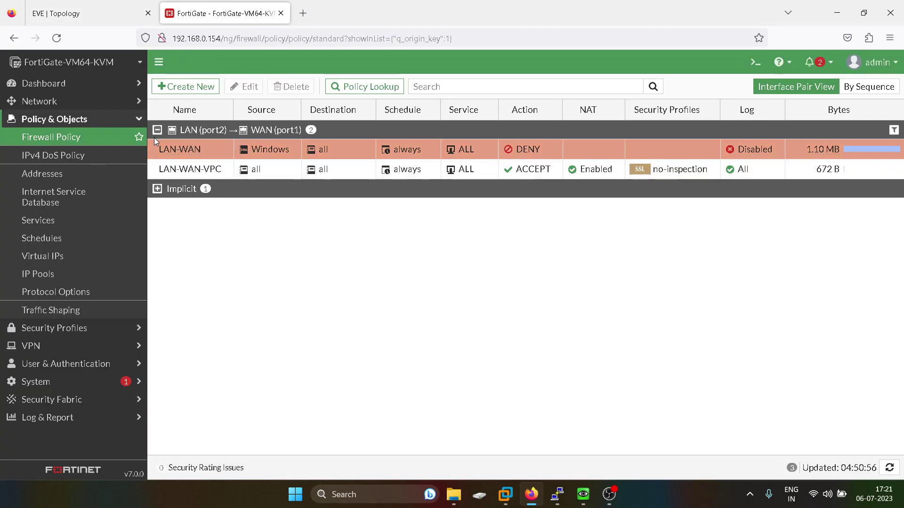
{"action": "left_click", "coordinate": [60, 119]}
{"action": "left_click", "coordinate": [60, 105]}
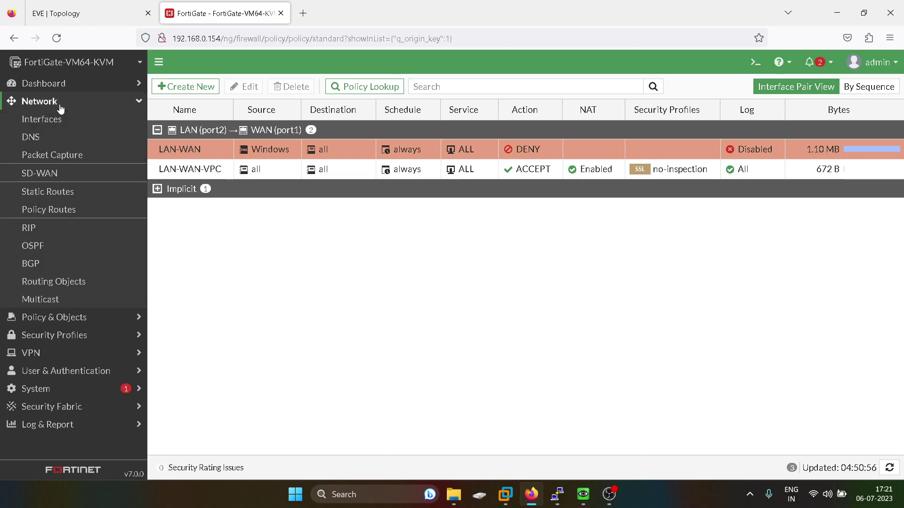
{"action": "left_click", "coordinate": [60, 105]}
{"action": "left_click", "coordinate": [56, 119]}
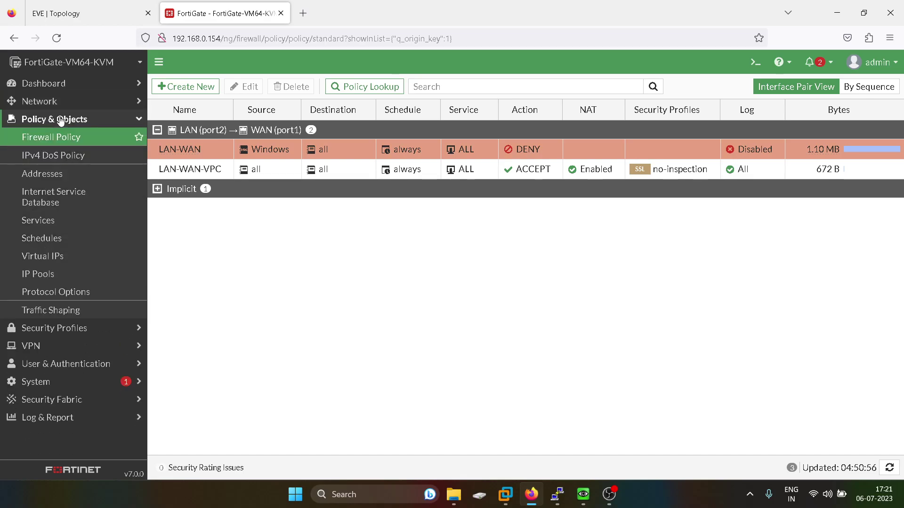
Step: Show the Addresses list with the Windows MAC entry, previewing the new-address Type options before cancelling
{"action": "left_click", "coordinate": [46, 176]}
{"action": "left_click", "coordinate": [191, 87]}
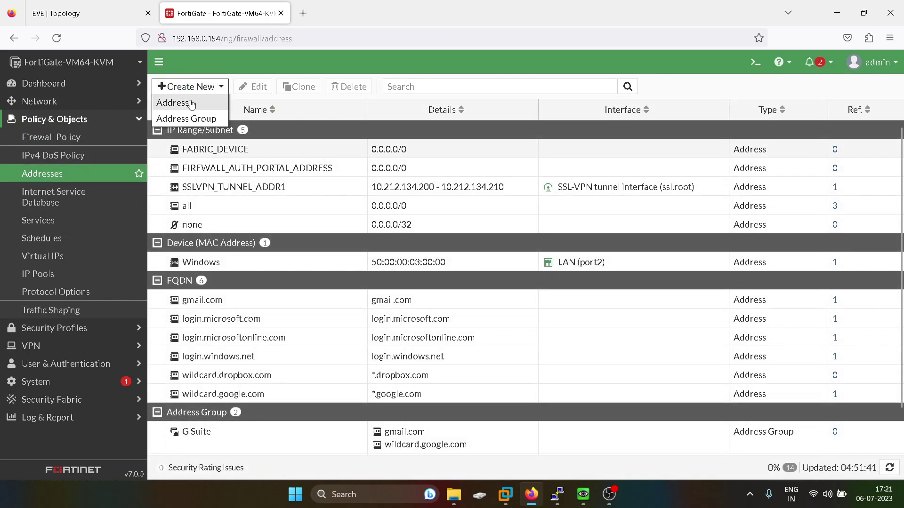
{"action": "left_click", "coordinate": [191, 101]}
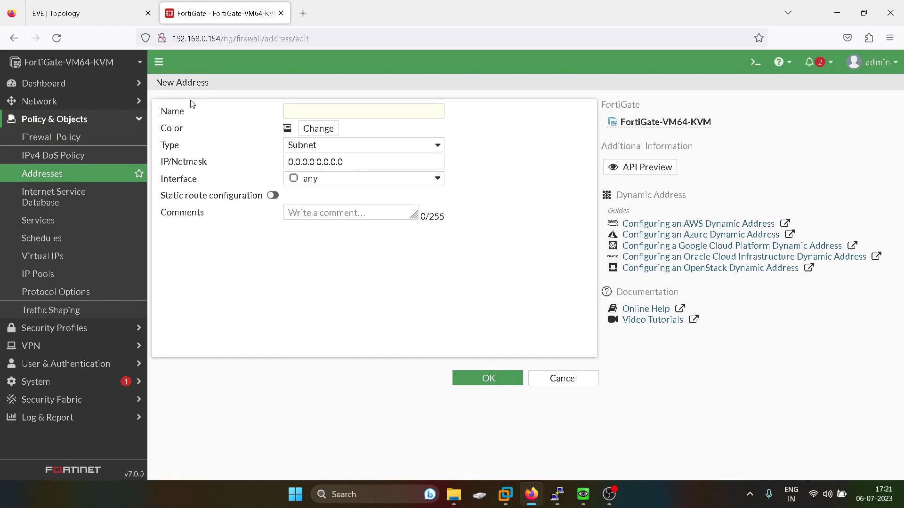
{"action": "left_click", "coordinate": [325, 145]}
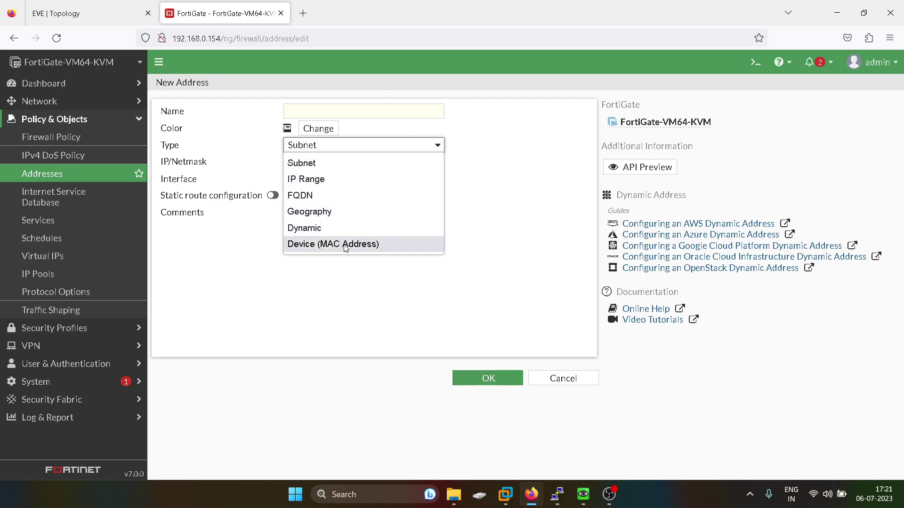
{"action": "left_click", "coordinate": [458, 311]}
{"action": "left_click", "coordinate": [561, 381]}
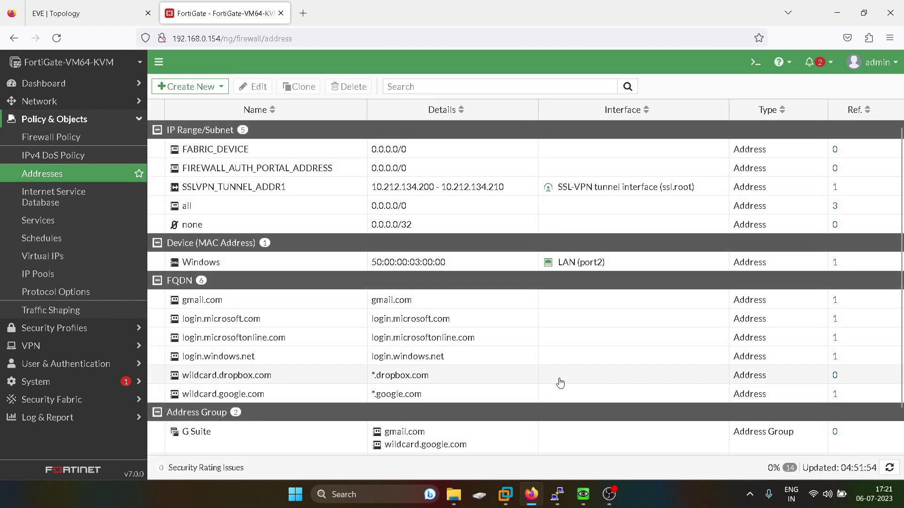
{"action": "left_click", "coordinate": [71, 15]}
{"action": "left_click", "coordinate": [179, 17]}
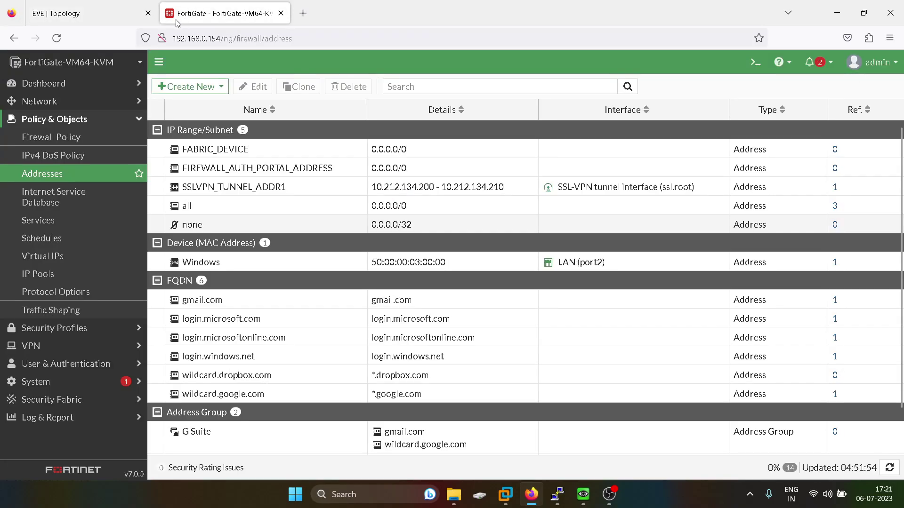
{"action": "left_click", "coordinate": [106, 16]}
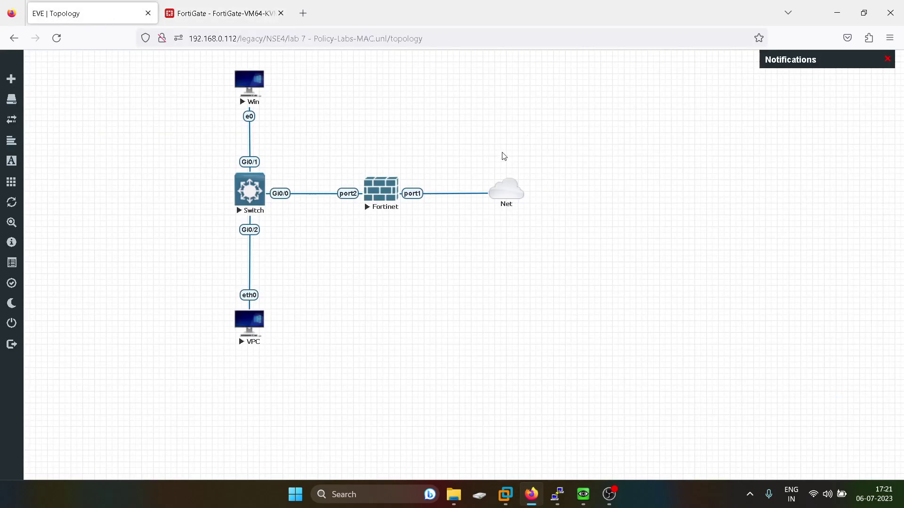
{"action": "left_click", "coordinate": [240, 14]}
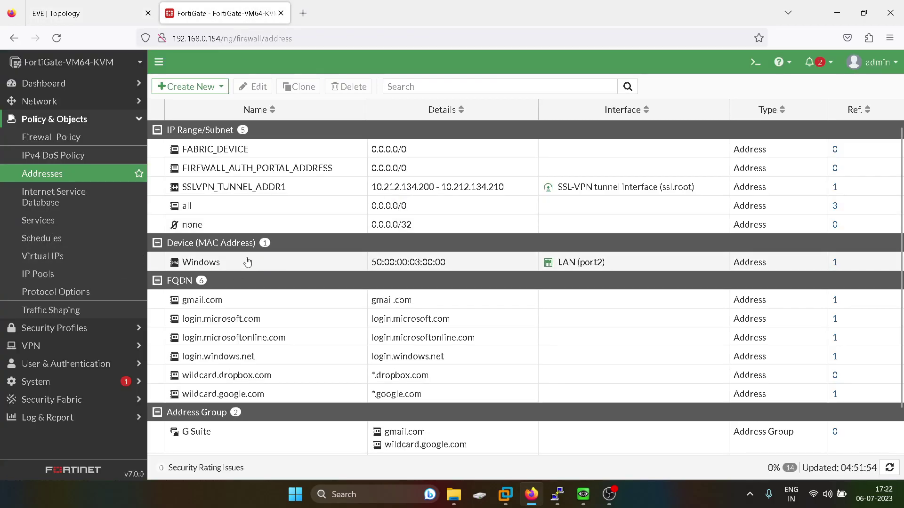
{"action": "left_click", "coordinate": [73, 13]}
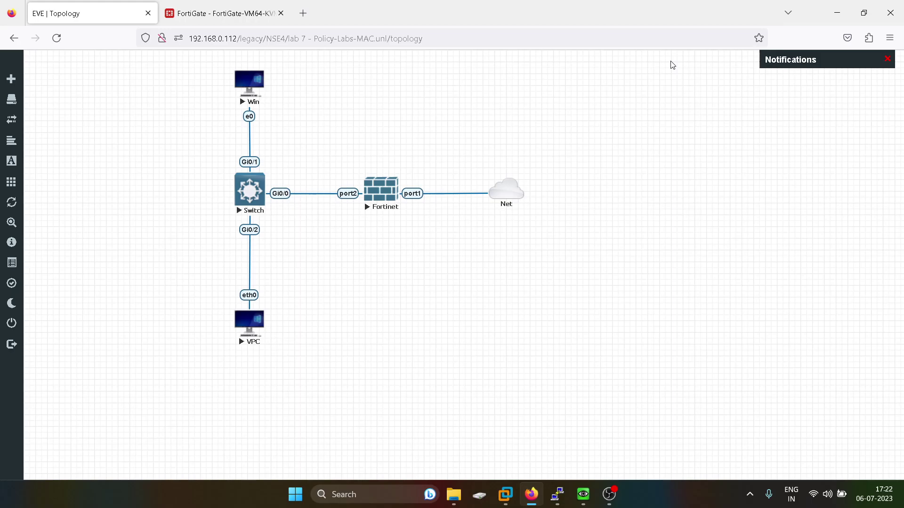
{"action": "left_click", "coordinate": [246, 18]}
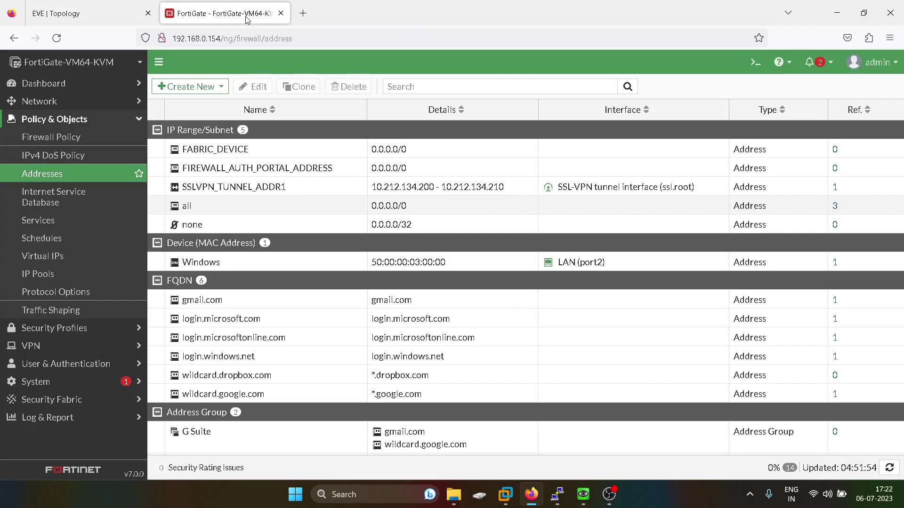
Step: In the Windows VM, close cmd and the YouTube tab, then browse to facebook.com and retry
{"action": "left_click", "coordinate": [581, 497]}
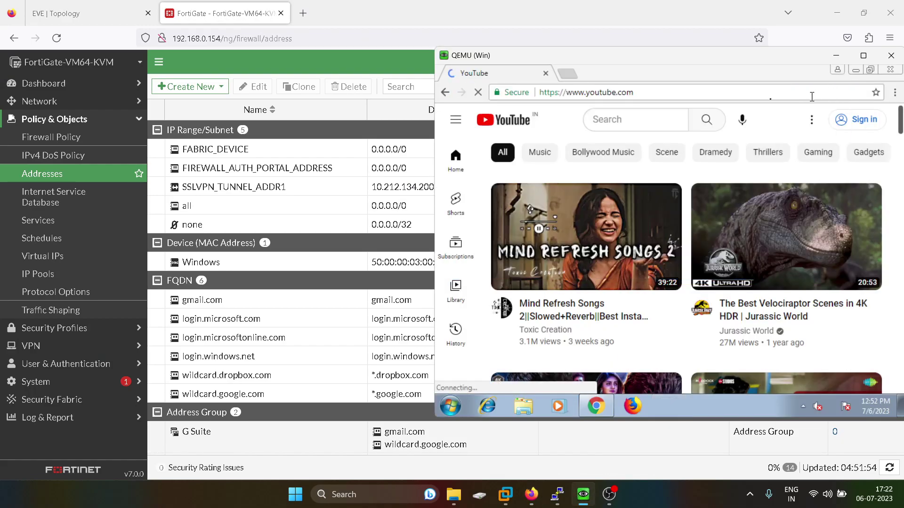
{"action": "left_click", "coordinate": [833, 90]}
{"action": "left_click", "coordinate": [567, 74]}
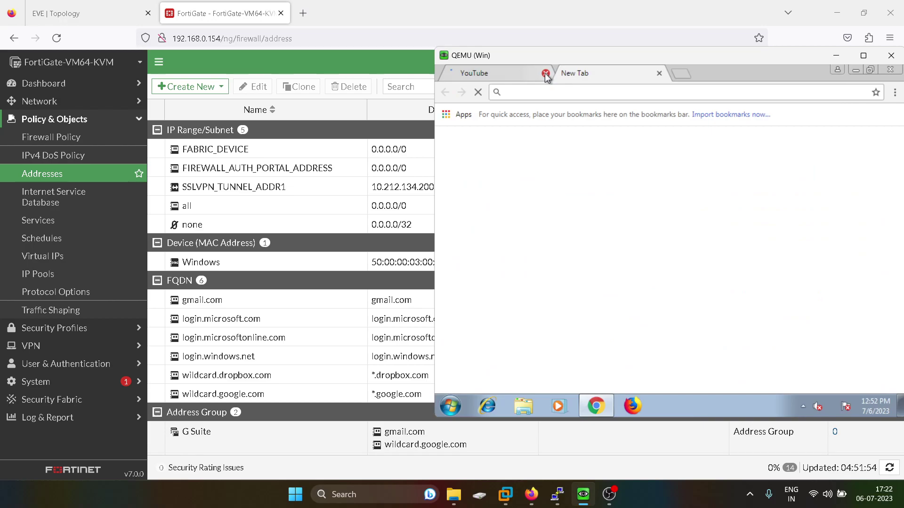
{"action": "left_click", "coordinate": [546, 73]}
{"action": "type", "text": "fac"}
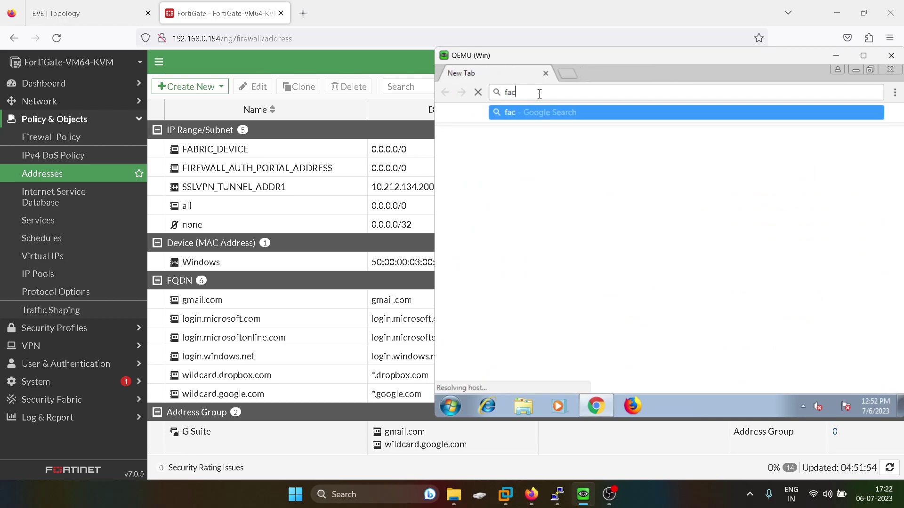
{"action": "type", "text": "ebook.com"}
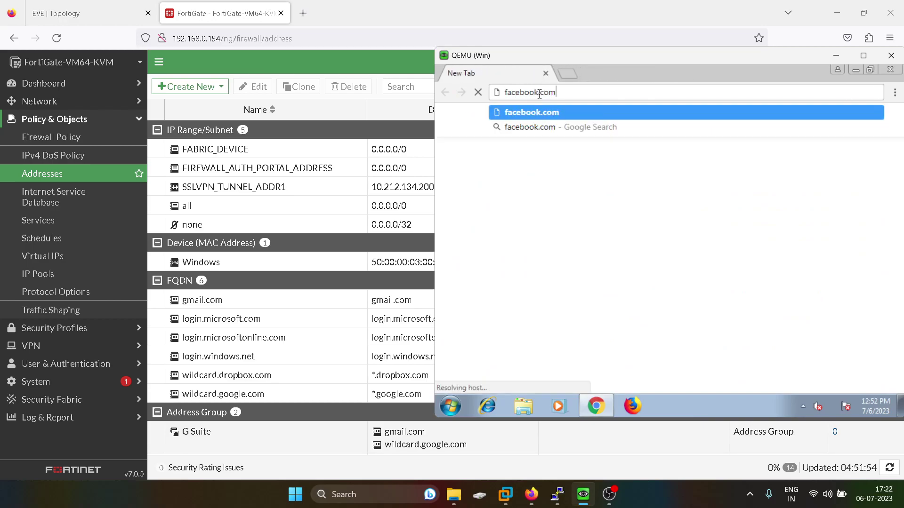
{"action": "key", "text": "Return"}
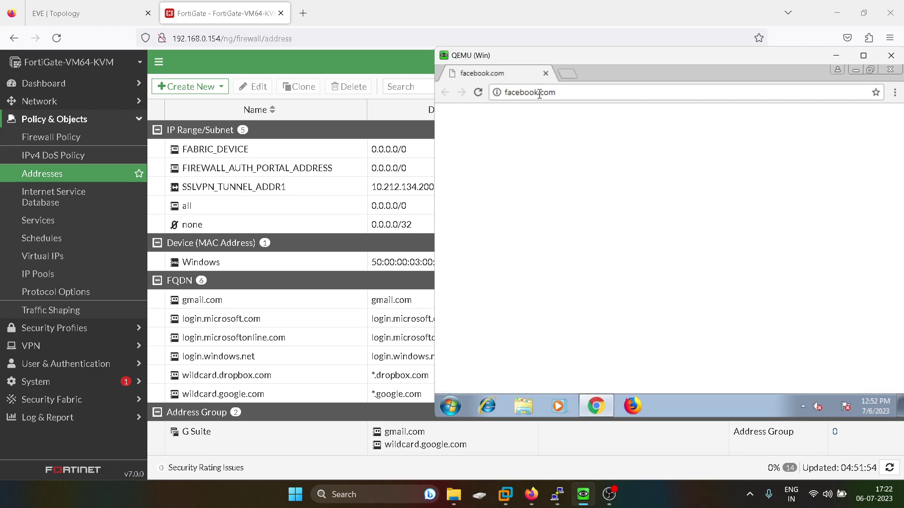
{"action": "left_click", "coordinate": [474, 98]}
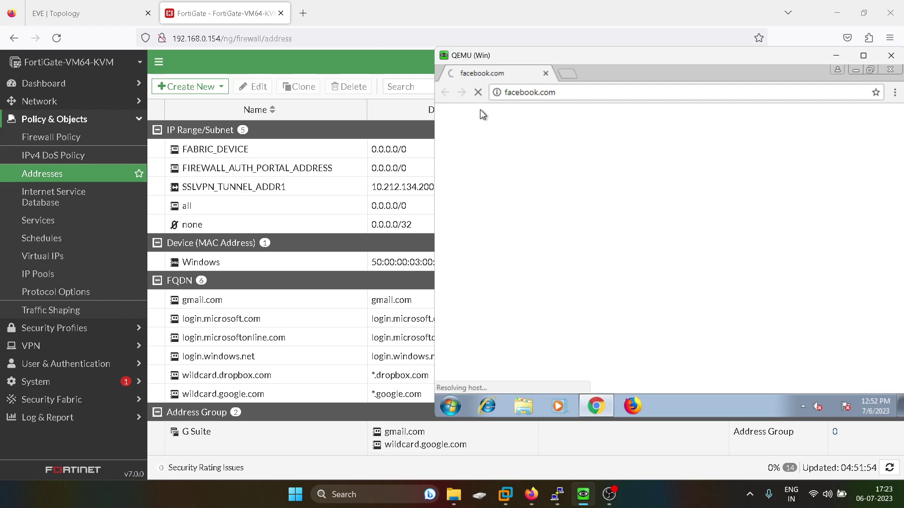
Step: Hide the Windows VM and expand Log & Report, visiting the Events and Log Settings pages
{"action": "left_click", "coordinate": [834, 57]}
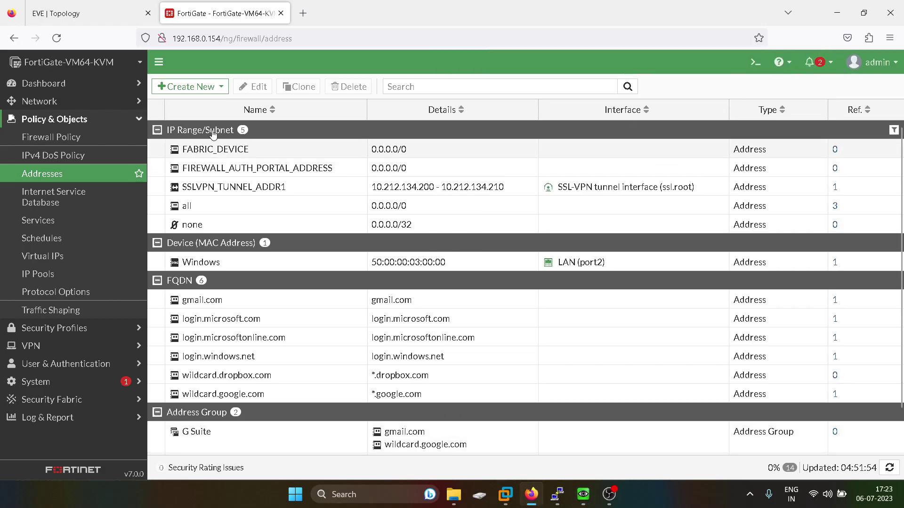
{"action": "left_click", "coordinate": [71, 119]}
{"action": "left_click", "coordinate": [67, 226]}
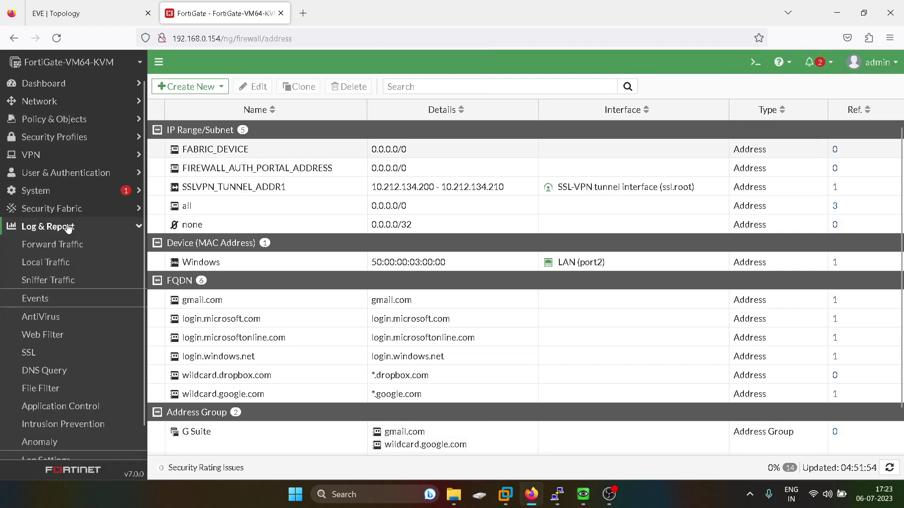
{"action": "scroll", "coordinate": [86, 351], "scroll_direction": "down", "scroll_amount": 1}
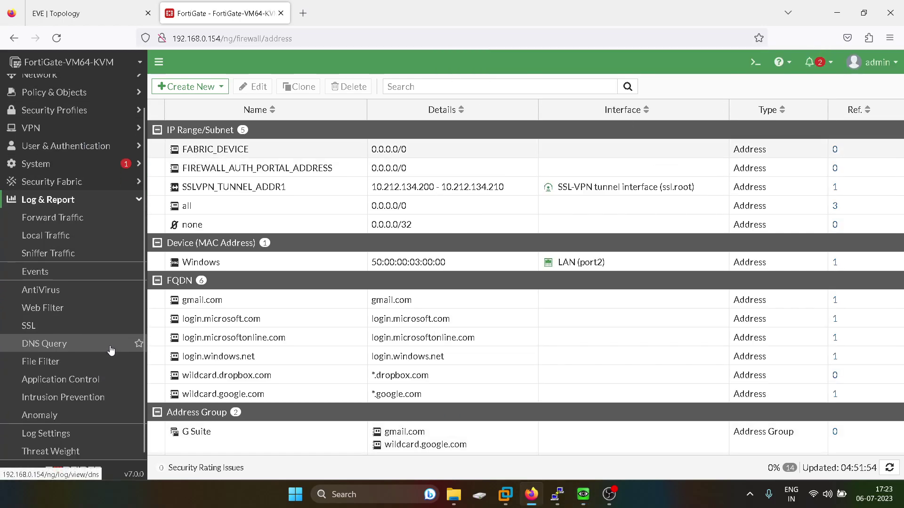
{"action": "left_click", "coordinate": [76, 273]}
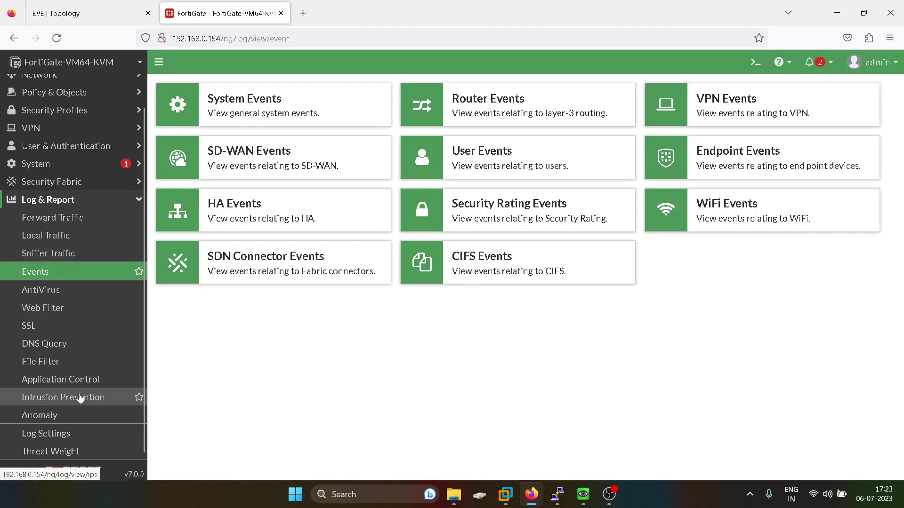
{"action": "left_click", "coordinate": [67, 433]}
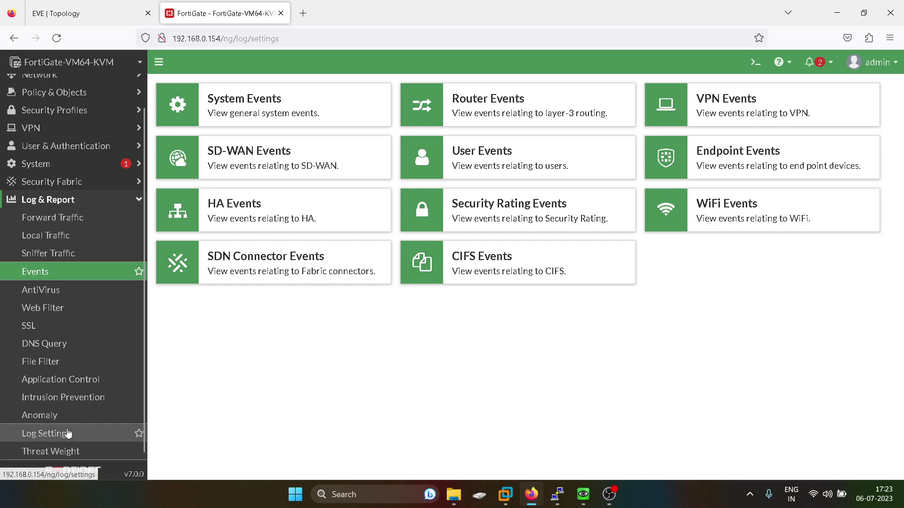
{"action": "scroll", "coordinate": [282, 254], "scroll_direction": "down", "scroll_amount": 2}
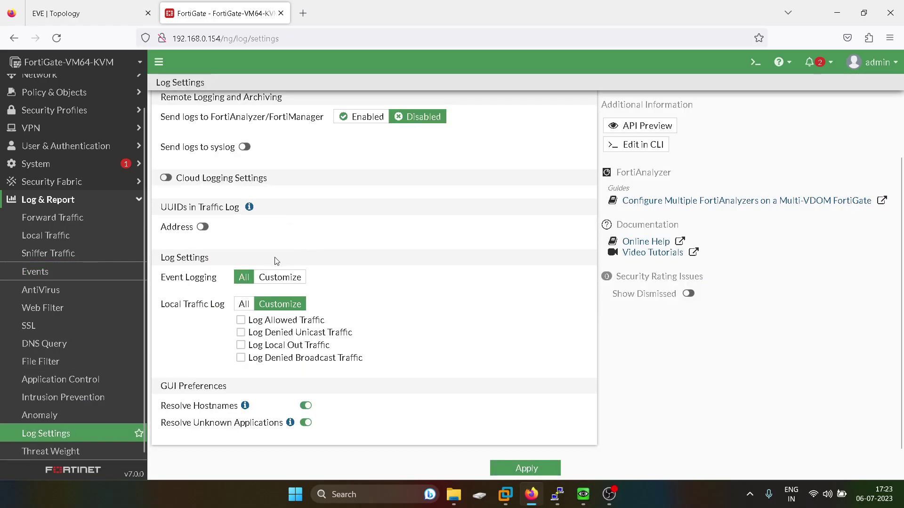
Step: Open the Forward Traffic log and scroll through its session entries
{"action": "left_click", "coordinate": [48, 220]}
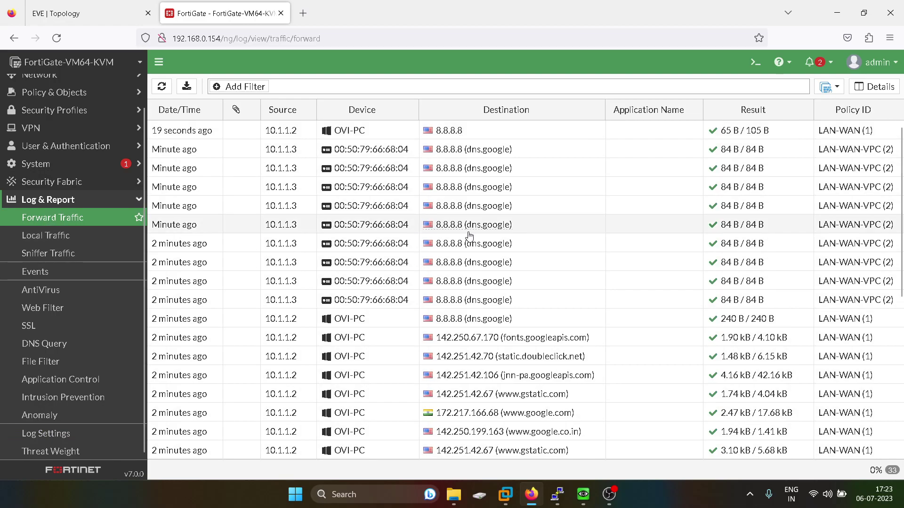
{"action": "scroll", "coordinate": [467, 235], "scroll_direction": "down", "scroll_amount": 5}
{"action": "scroll", "coordinate": [466, 238], "scroll_direction": "up", "scroll_amount": 6}
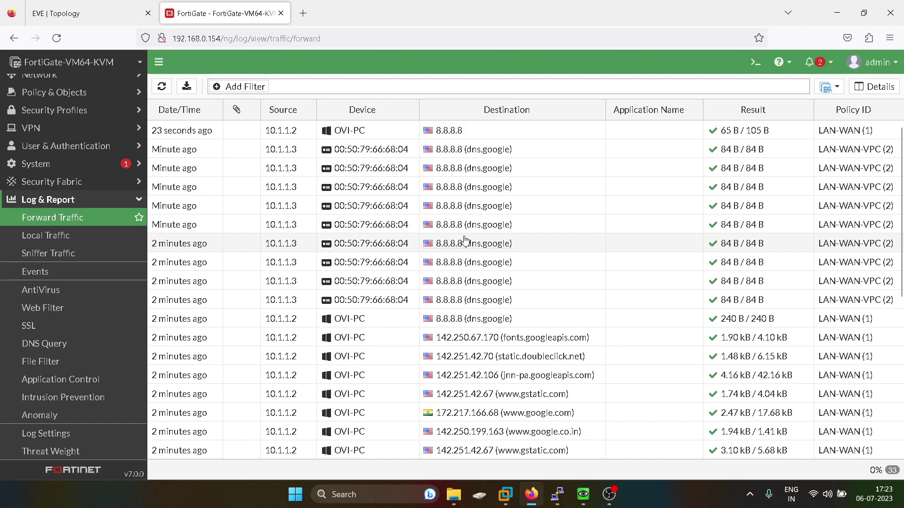
{"action": "mouse_move", "coordinate": [350, 136]}
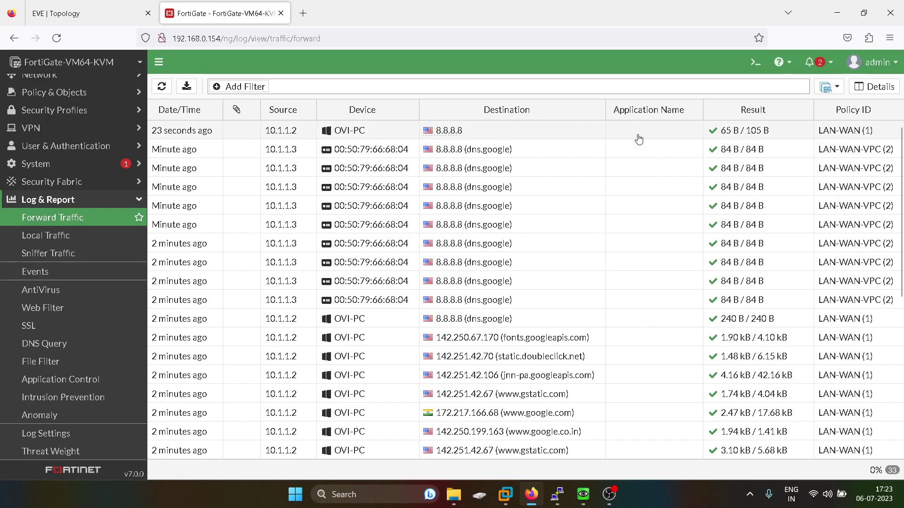
{"action": "scroll", "coordinate": [633, 288], "scroll_direction": "down", "scroll_amount": 4}
{"action": "scroll", "coordinate": [541, 279], "scroll_direction": "up", "scroll_amount": 4}
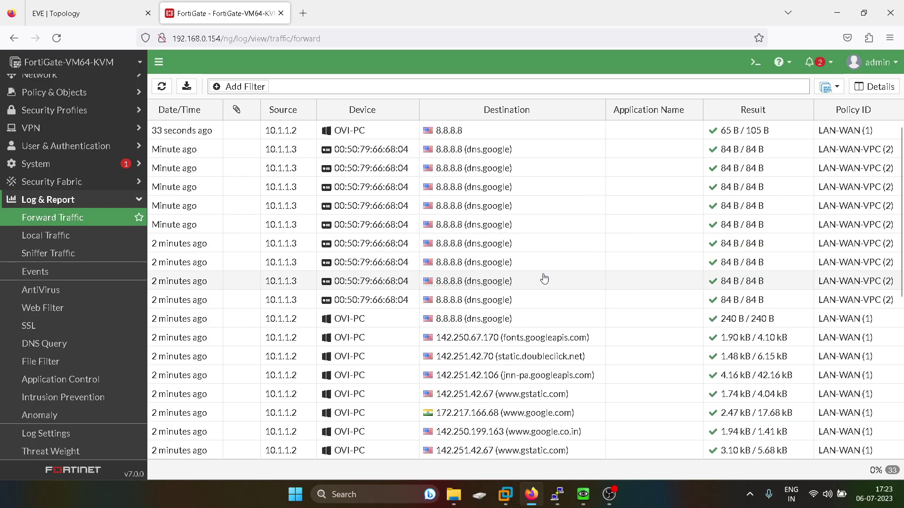
Step: Glance at Local Traffic, return to Forward Traffic and refresh it to list the newest sessions
{"action": "left_click", "coordinate": [54, 240]}
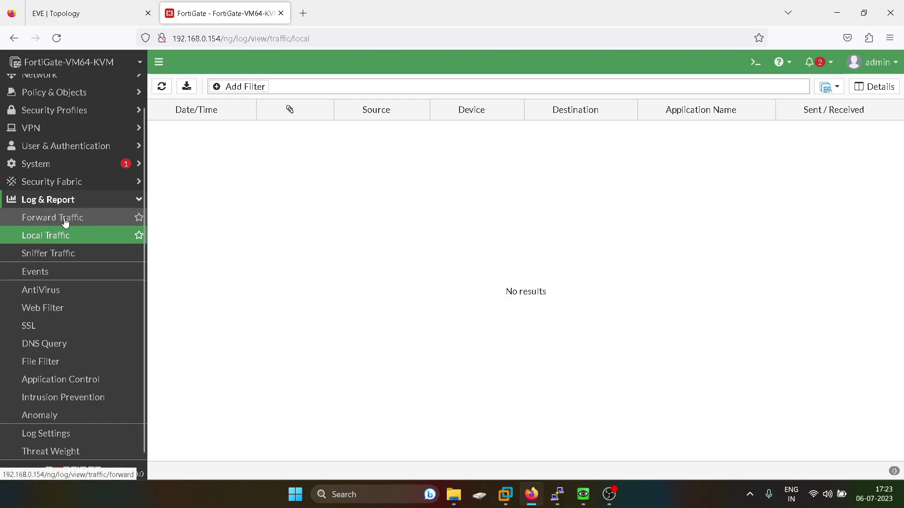
{"action": "left_click", "coordinate": [59, 219]}
{"action": "left_click", "coordinate": [160, 88]}
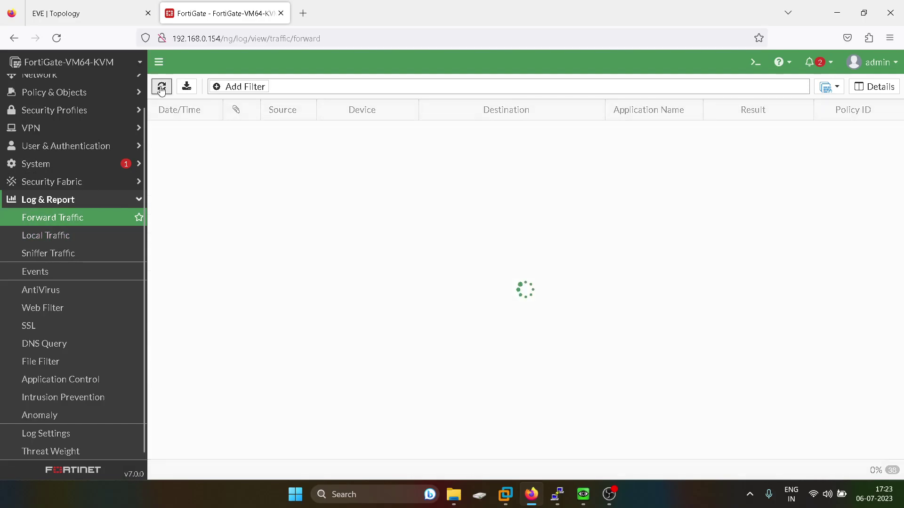
{"action": "scroll", "coordinate": [481, 211], "scroll_direction": "down", "scroll_amount": 2}
{"action": "scroll", "coordinate": [482, 212], "scroll_direction": "down", "scroll_amount": 8}
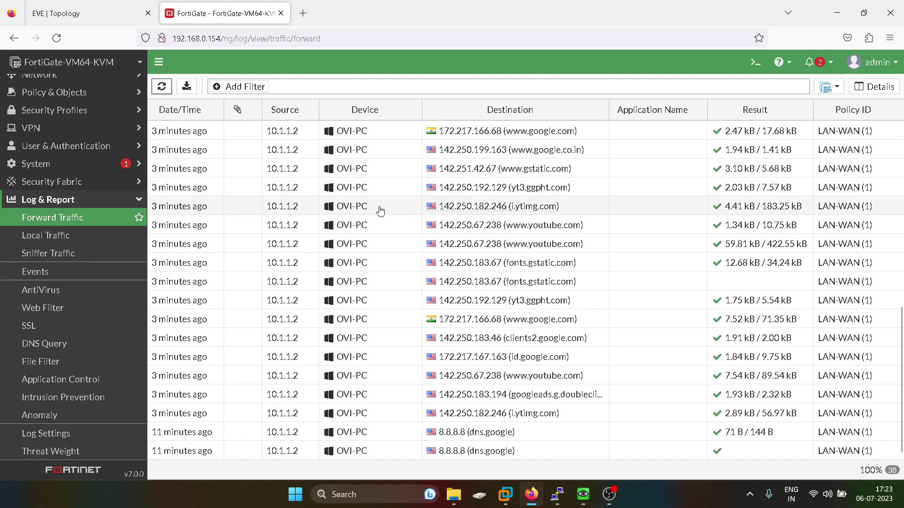
{"action": "scroll", "coordinate": [498, 262], "scroll_direction": "up", "scroll_amount": 4}
{"action": "scroll", "coordinate": [499, 262], "scroll_direction": "up", "scroll_amount": 5}
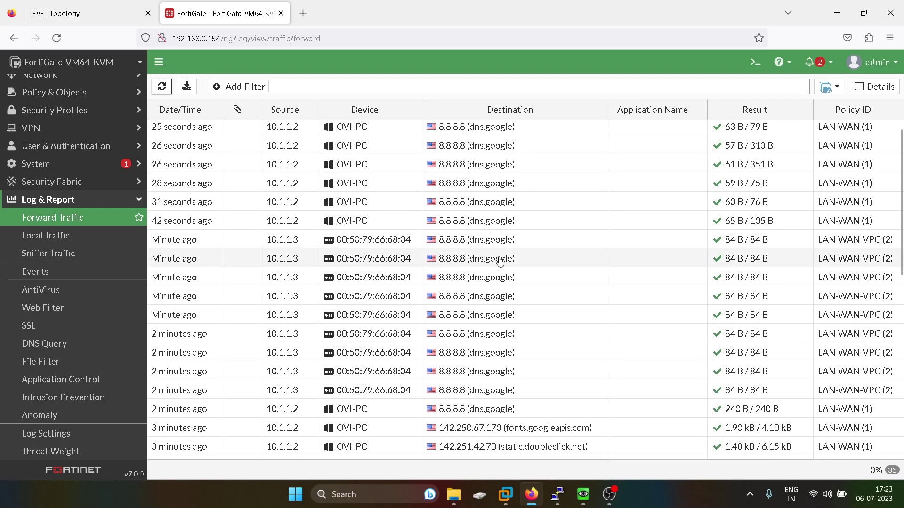
{"action": "scroll", "coordinate": [499, 262], "scroll_direction": "down", "scroll_amount": 8}
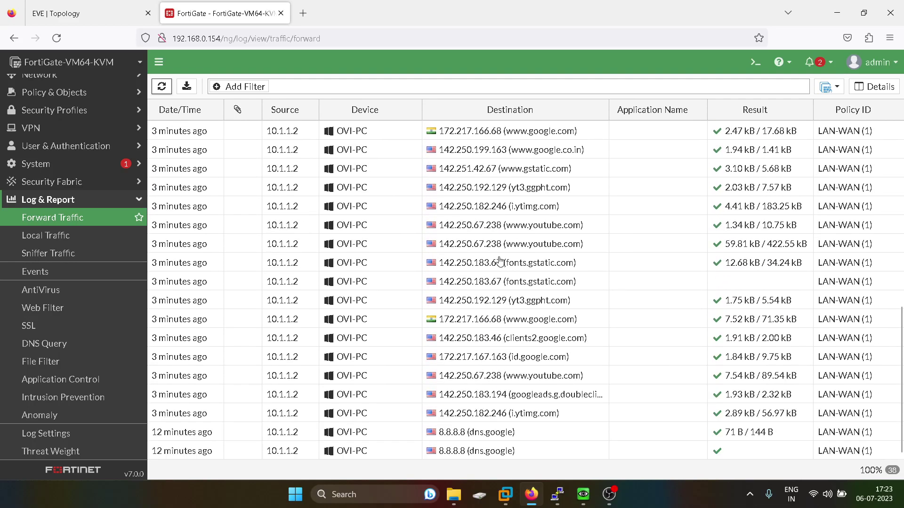
Step: Preview the LAN-WAN (1) policy, then open and scroll the Log Details of the i.ytimg.com session
{"action": "left_click", "coordinate": [847, 282]}
{"action": "double_click", "coordinate": [369, 205]}
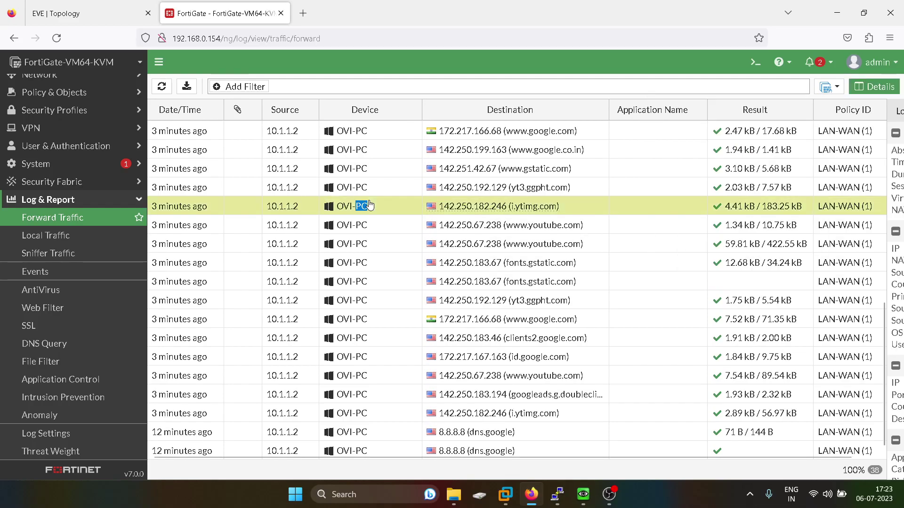
{"action": "scroll", "coordinate": [841, 288], "scroll_direction": "down", "scroll_amount": 4}
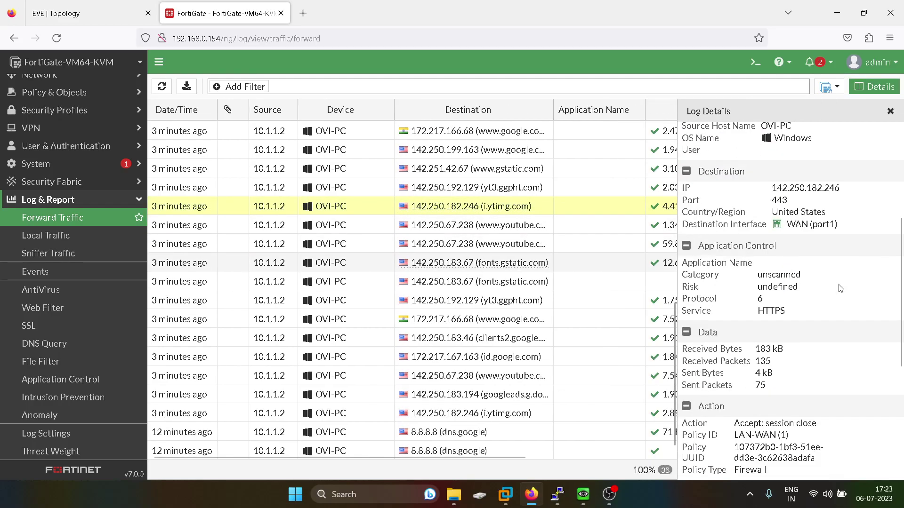
{"action": "scroll", "coordinate": [841, 288], "scroll_direction": "down", "scroll_amount": 3}
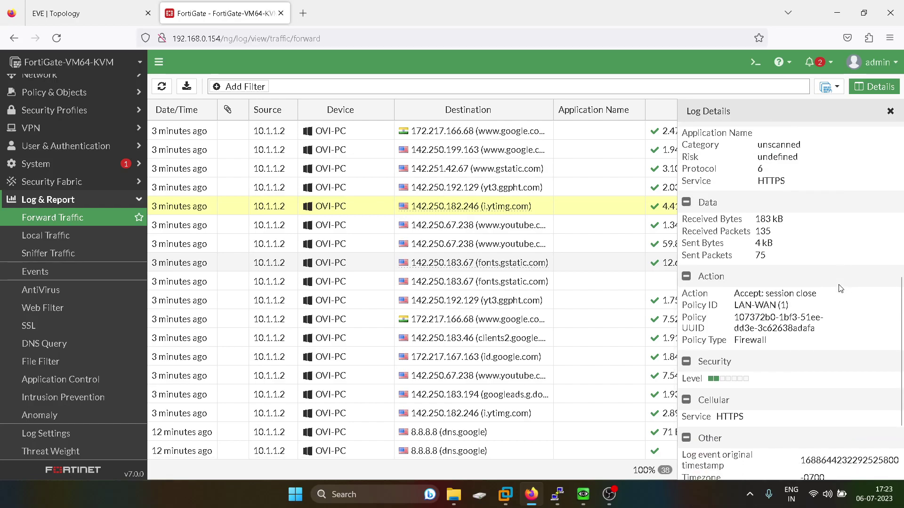
{"action": "scroll", "coordinate": [841, 289], "scroll_direction": "down", "scroll_amount": 2}
{"action": "scroll", "coordinate": [841, 289], "scroll_direction": "down", "scroll_amount": 1}
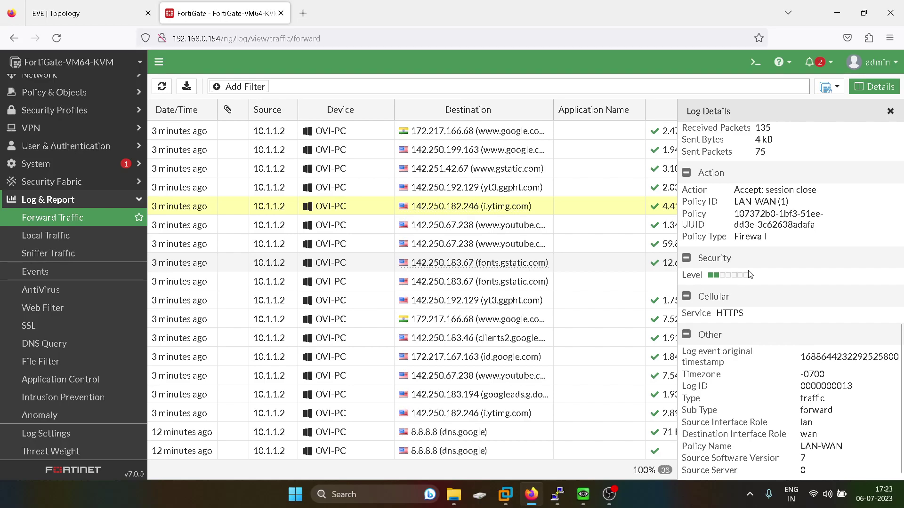
{"action": "scroll", "coordinate": [797, 275], "scroll_direction": "up", "scroll_amount": 10}
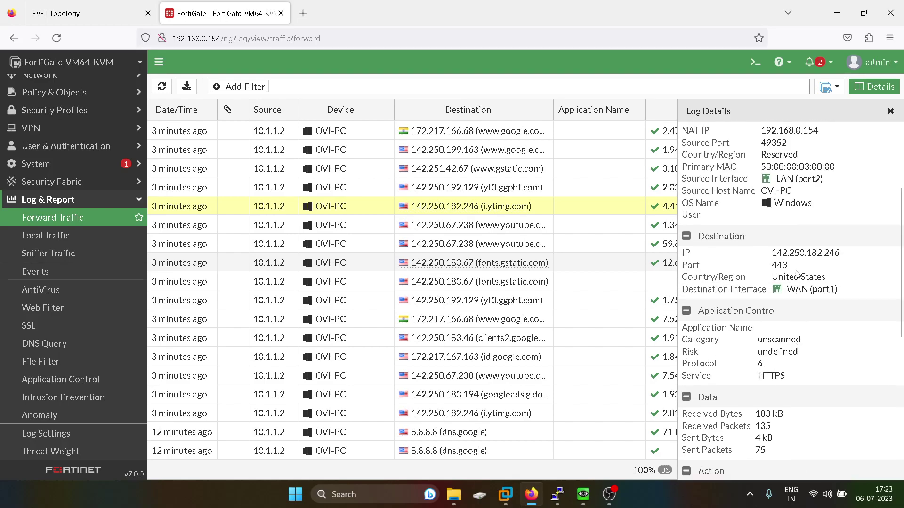
{"action": "scroll", "coordinate": [796, 275], "scroll_direction": "up", "scroll_amount": 1}
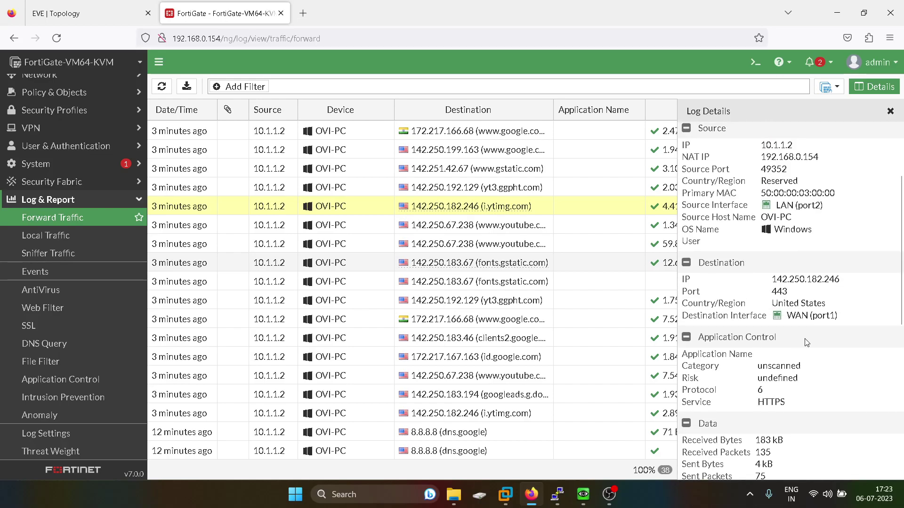
{"action": "scroll", "coordinate": [798, 313], "scroll_direction": "up", "scroll_amount": 4}
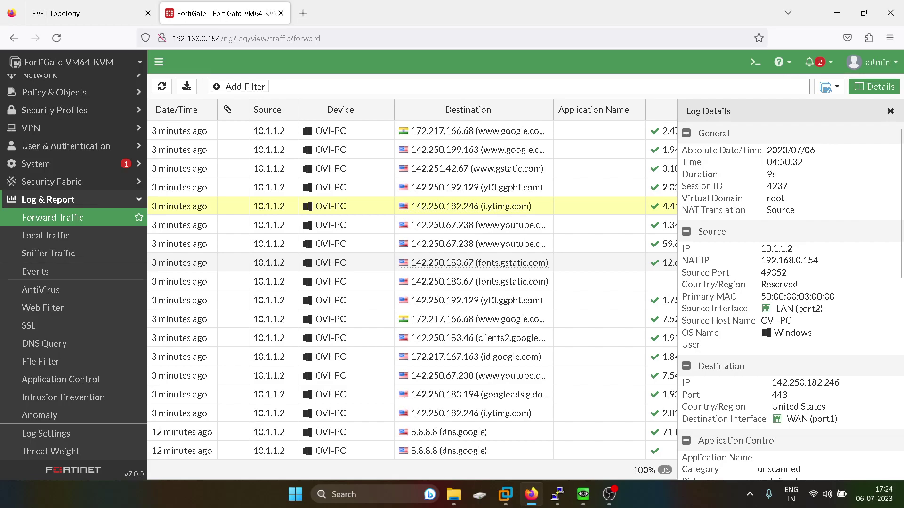
Step: Close the Log Details panel, briefly restore and minimise the Windows VM, then return to EVE | Topology
{"action": "left_click", "coordinate": [889, 112]}
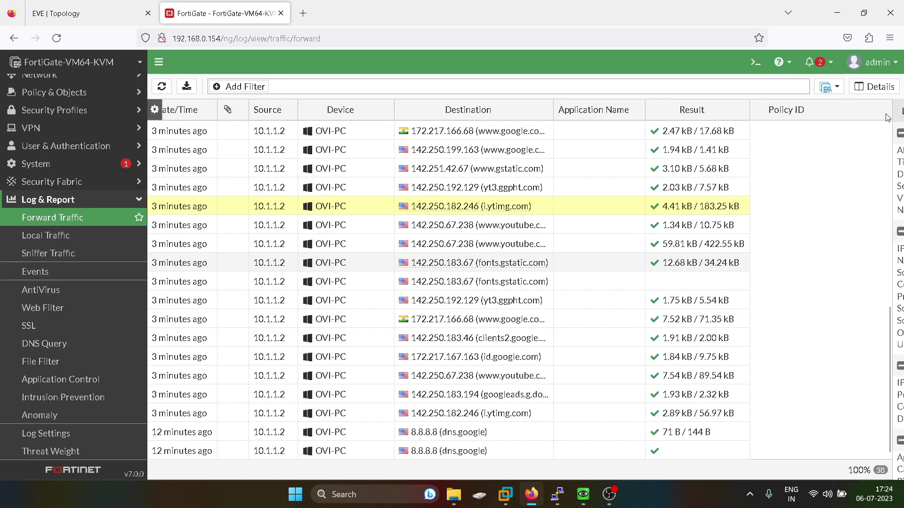
{"action": "scroll", "coordinate": [546, 281], "scroll_direction": "up", "scroll_amount": 8}
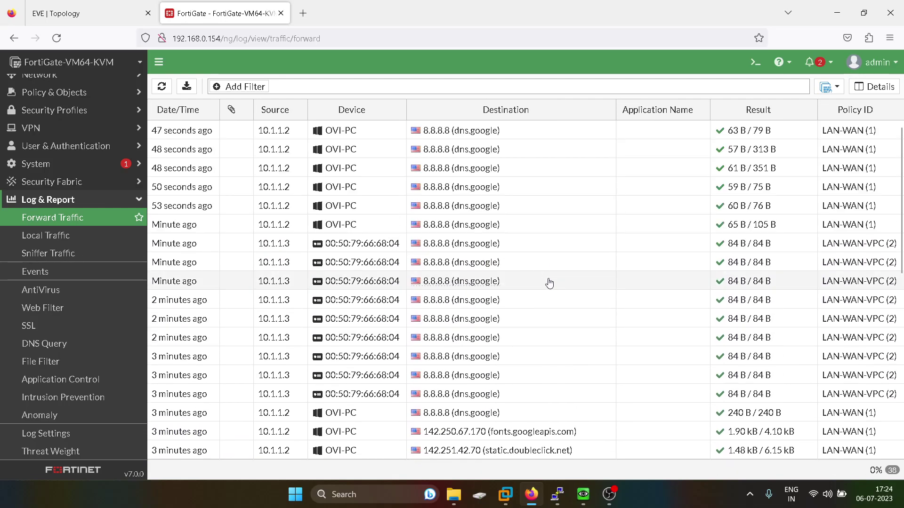
{"action": "scroll", "coordinate": [549, 282], "scroll_direction": "down", "scroll_amount": 8}
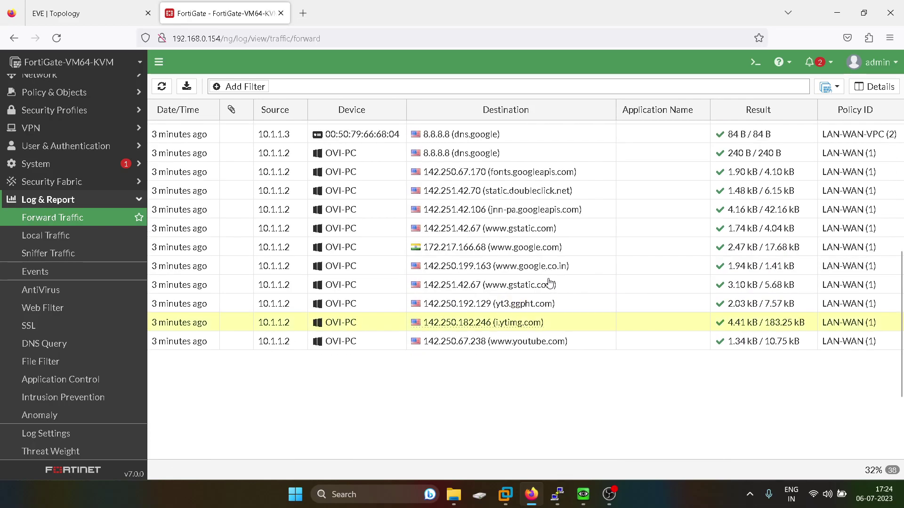
{"action": "left_click", "coordinate": [592, 494]}
{"action": "left_click", "coordinate": [591, 494]}
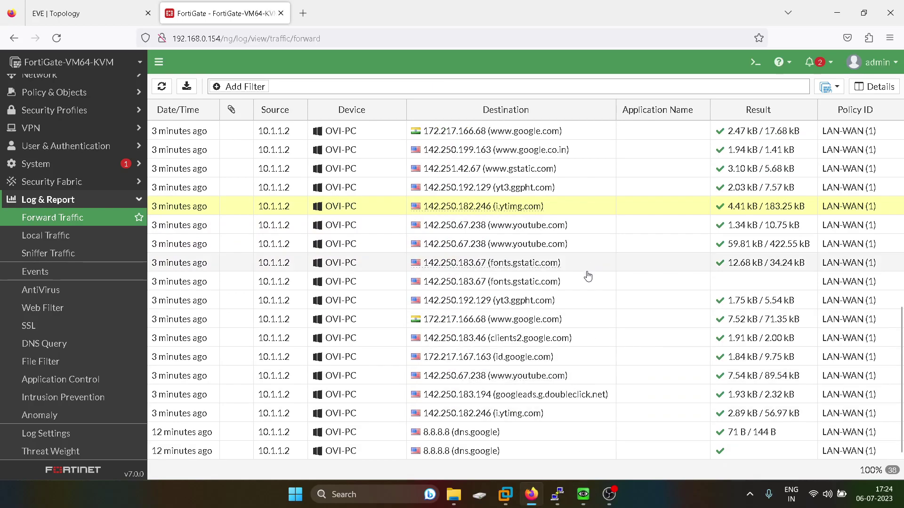
{"action": "scroll", "coordinate": [560, 301], "scroll_direction": "up", "scroll_amount": 5}
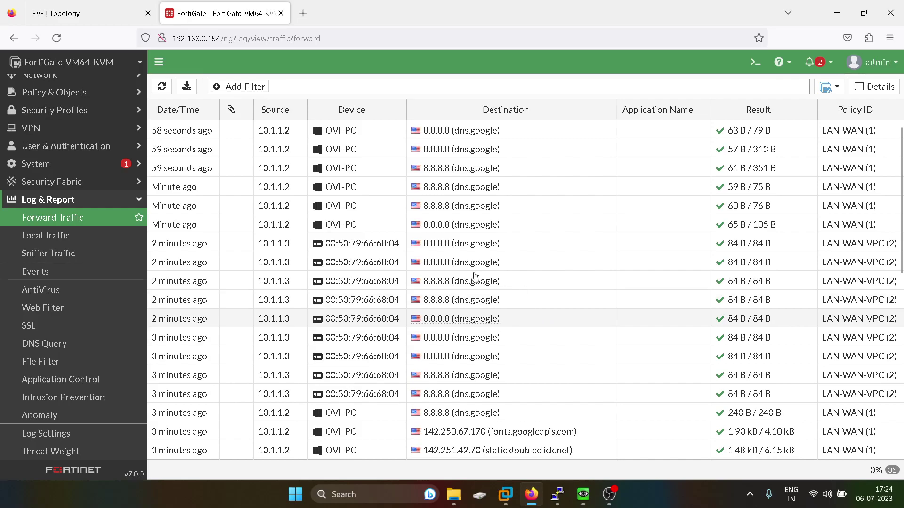
{"action": "left_click", "coordinate": [134, 6]}
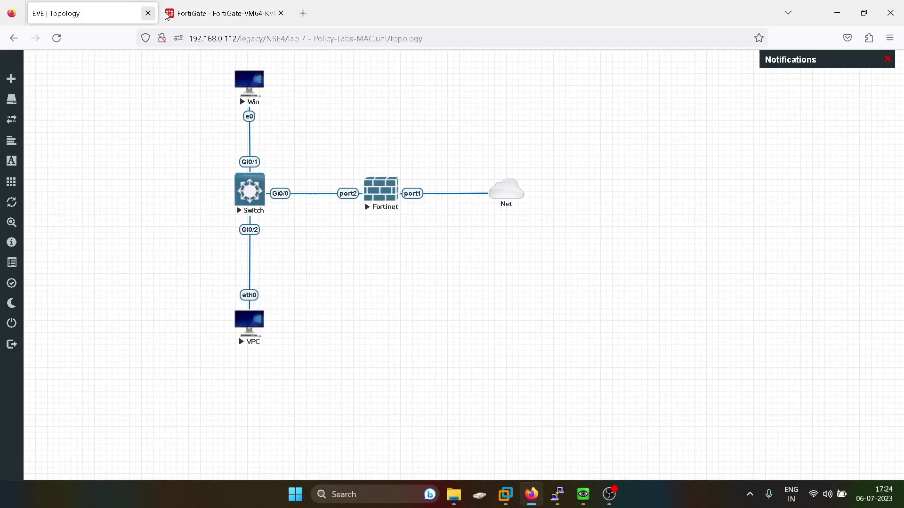